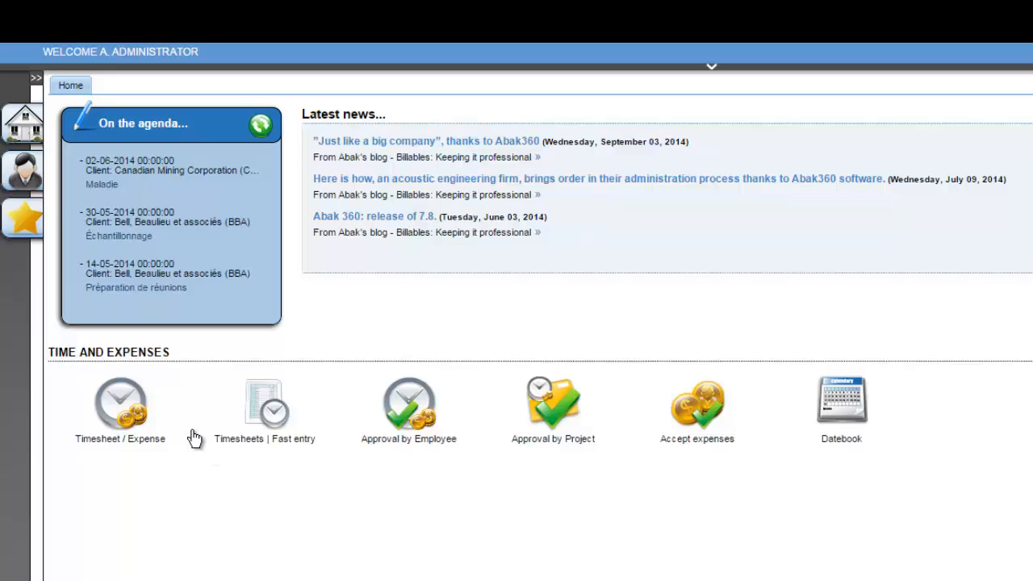
- Start a new timesheet entry and set its client to Benz Corporation inc. (BENZ)
{"action": "left_click", "coordinate": [128, 418]}
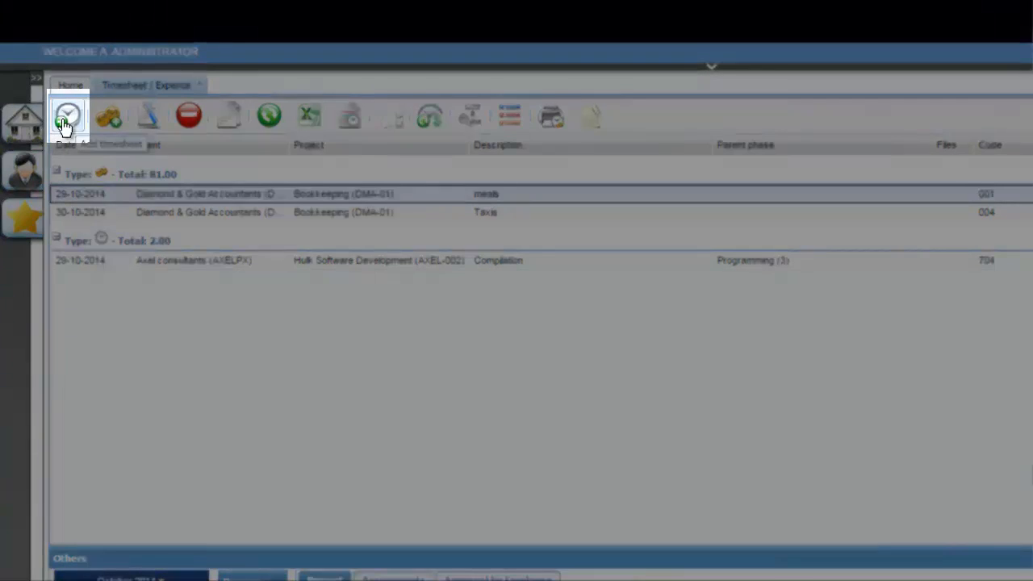
{"action": "left_click", "coordinate": [65, 121]}
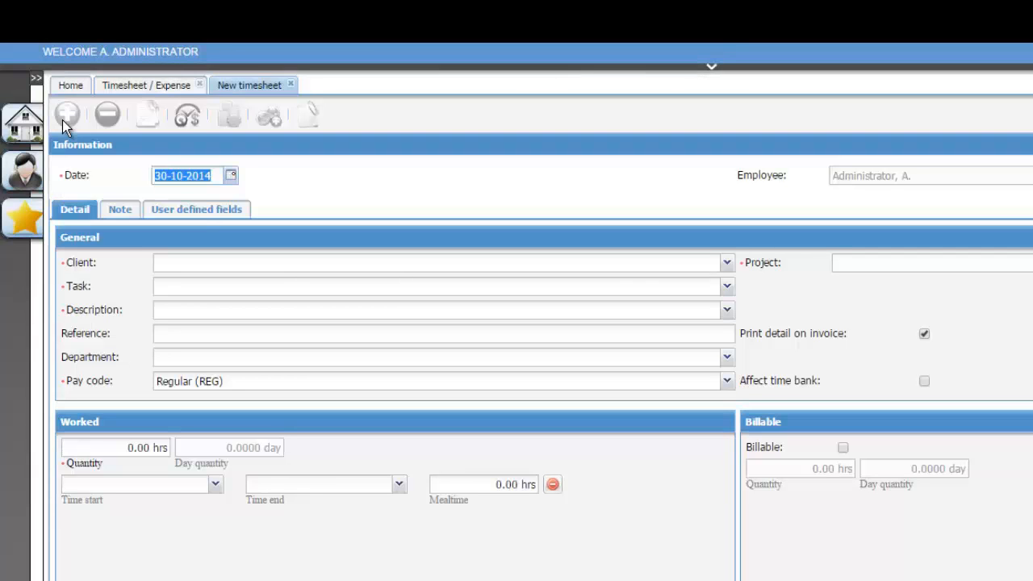
{"action": "left_click", "coordinate": [727, 263]}
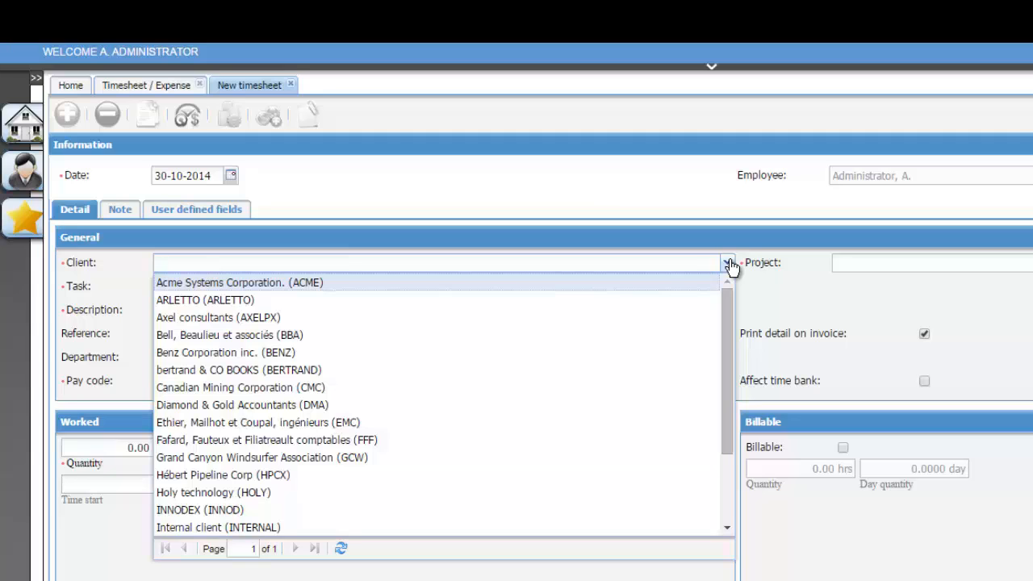
{"action": "type", "text": "ben"}
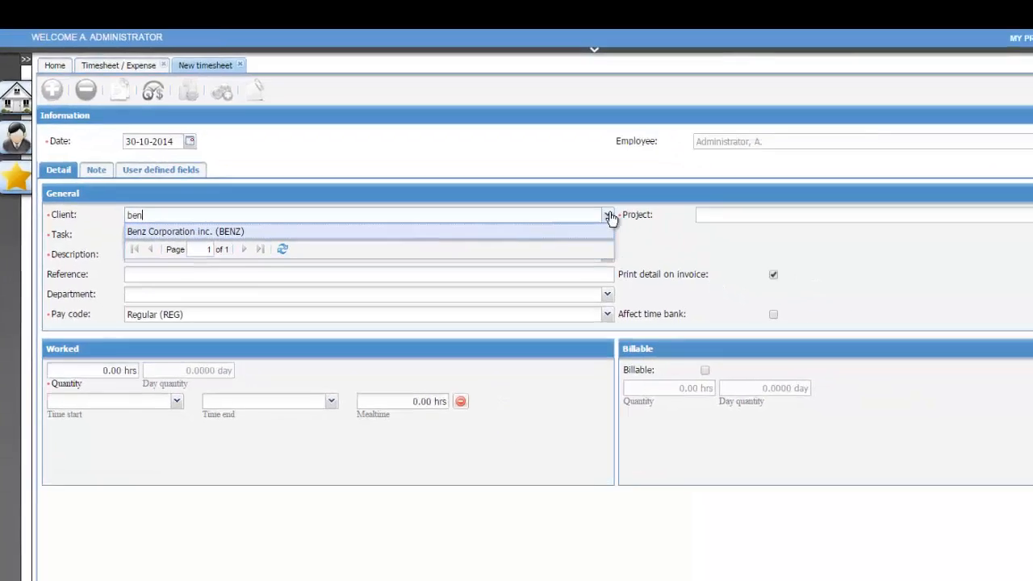
{"action": "key", "text": "Return"}
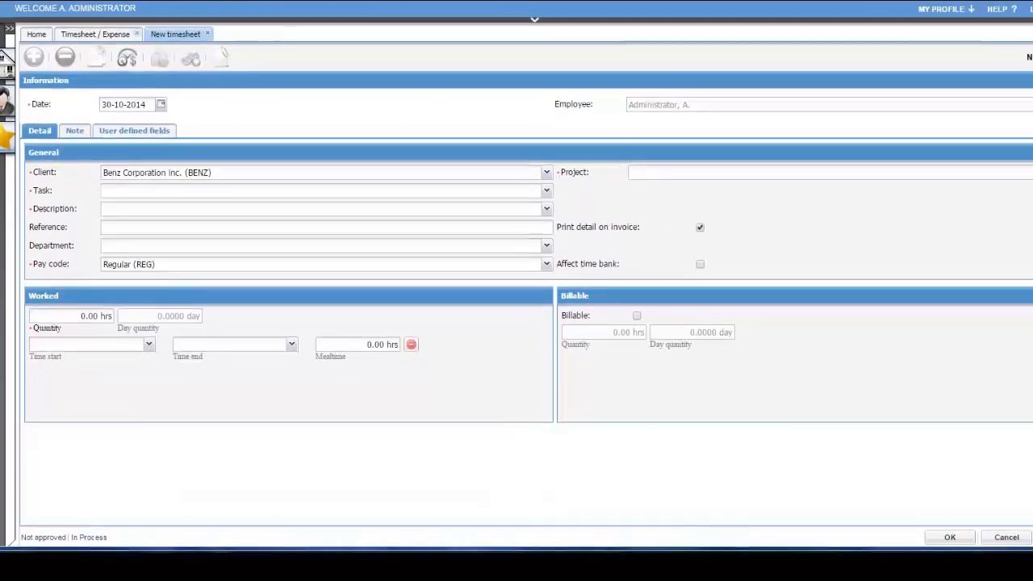
{"action": "key", "text": "Tab"}
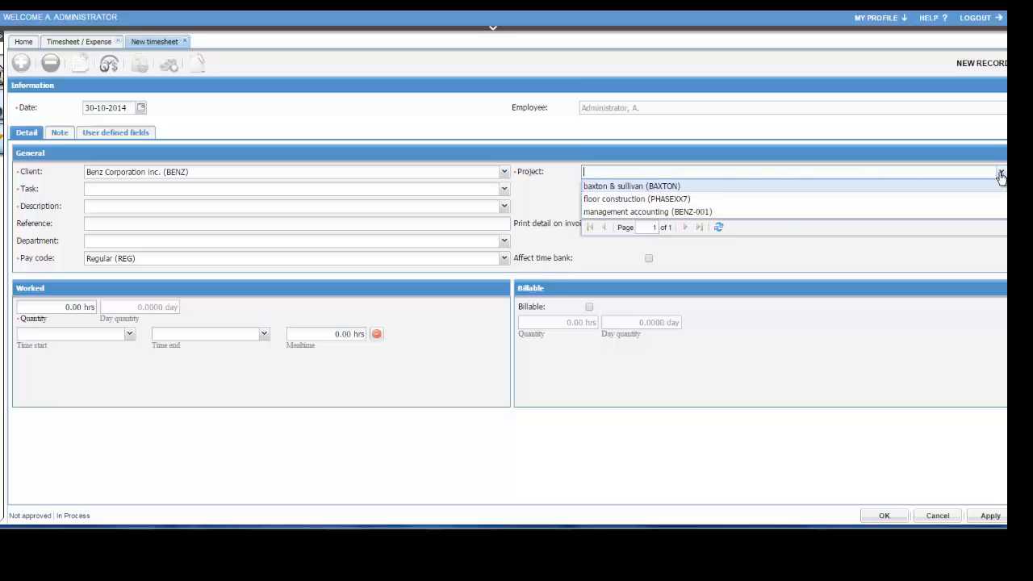
- Clear the client and choose the project floor construction (PHASEXX7) for the timesheet
{"action": "left_click_drag", "start_coordinate": [258, 171], "coordinate": [86, 172]}
{"action": "key", "text": "BackSpace"}
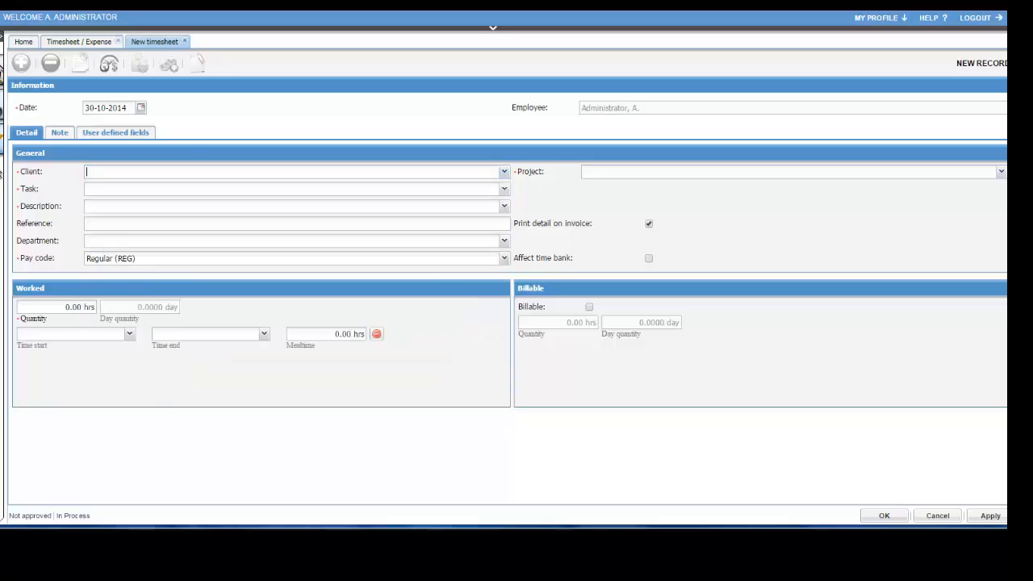
{"action": "left_click", "coordinate": [1000, 173]}
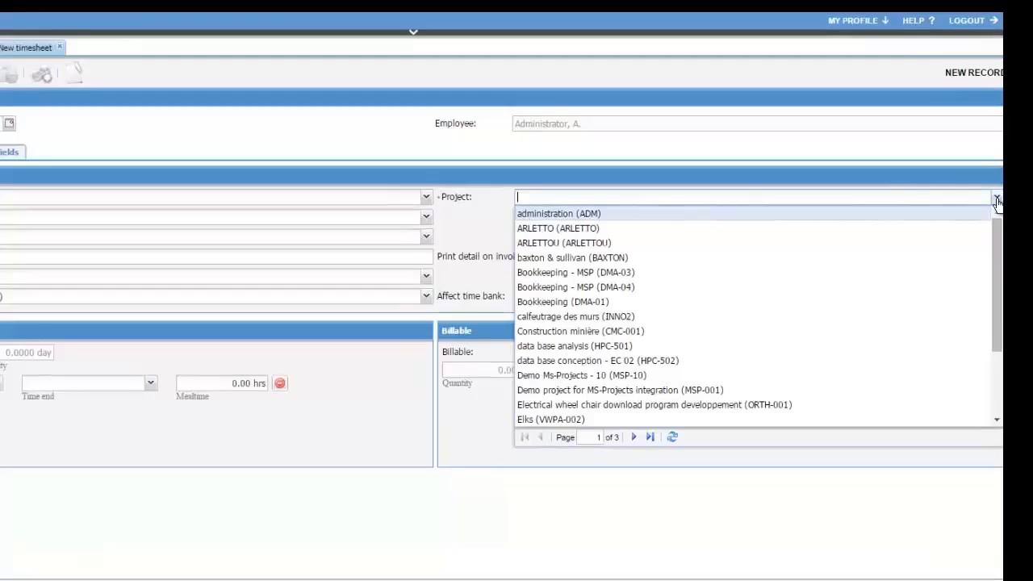
{"action": "type", "text": "f"}
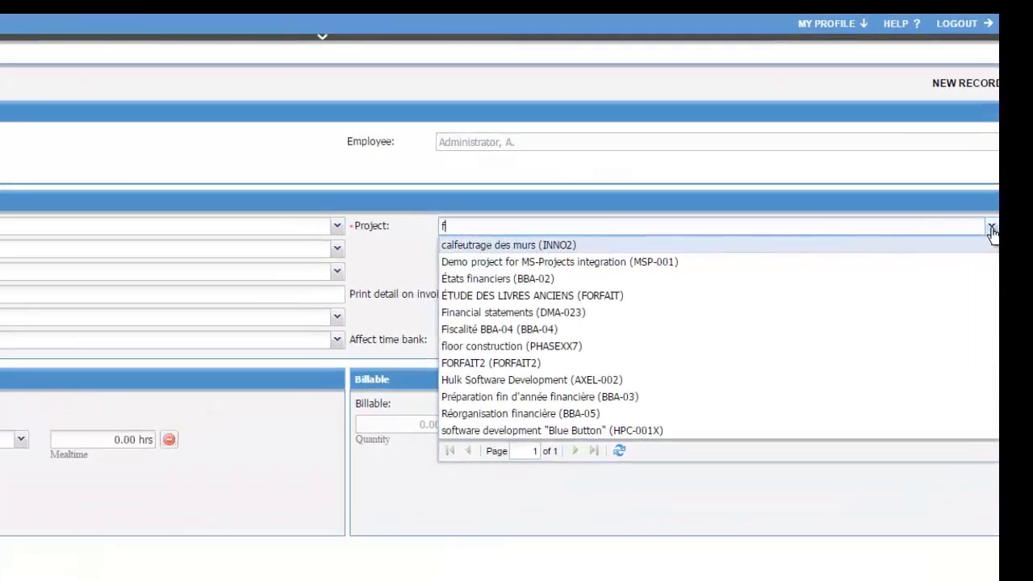
{"action": "type", "text": "l"}
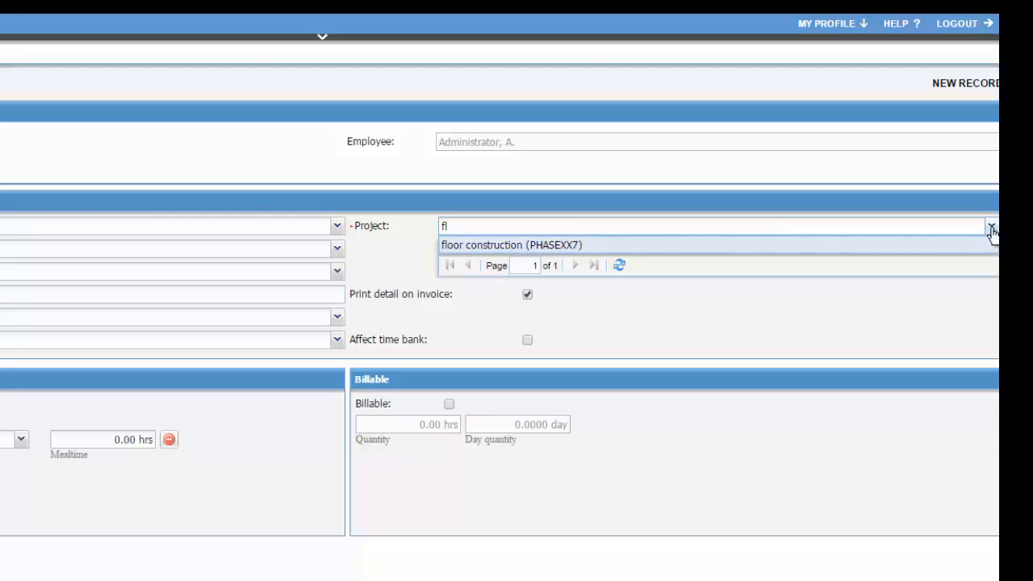
{"action": "key", "text": "Return"}
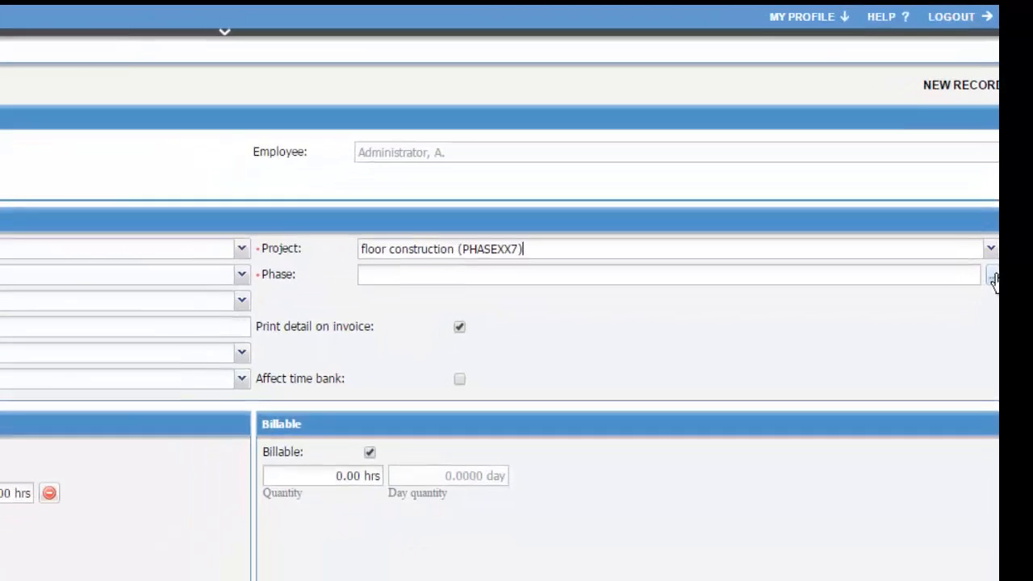
- Assign the phase discussion with client (2) to the timesheet
{"action": "left_click", "coordinate": [964, 301]}
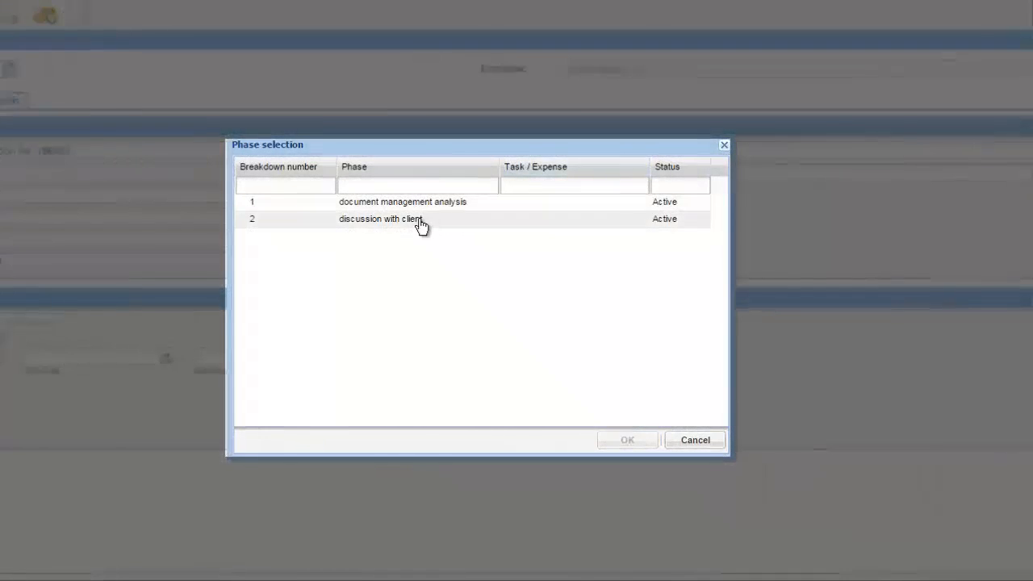
{"action": "left_click", "coordinate": [421, 225]}
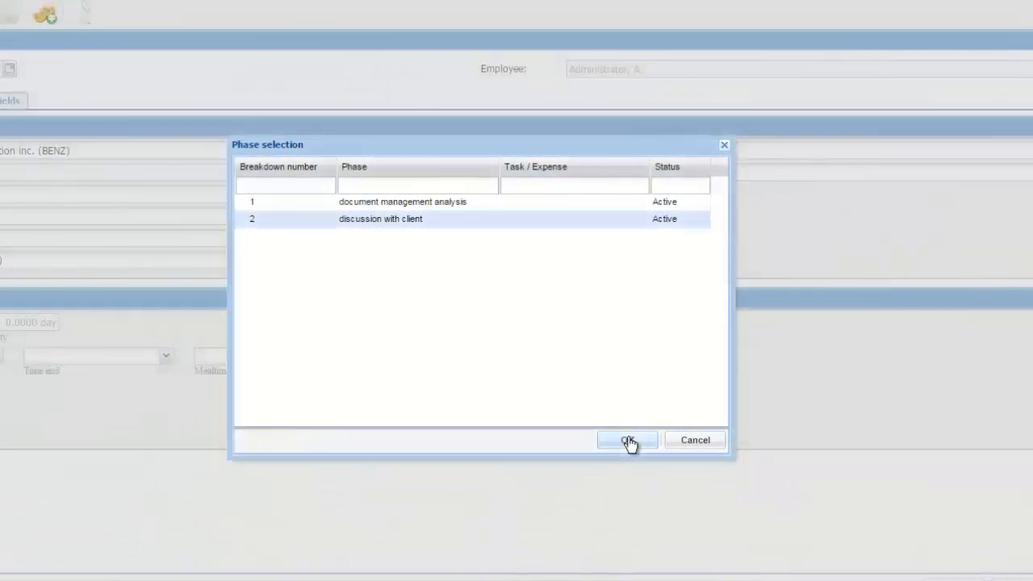
{"action": "left_click", "coordinate": [628, 439]}
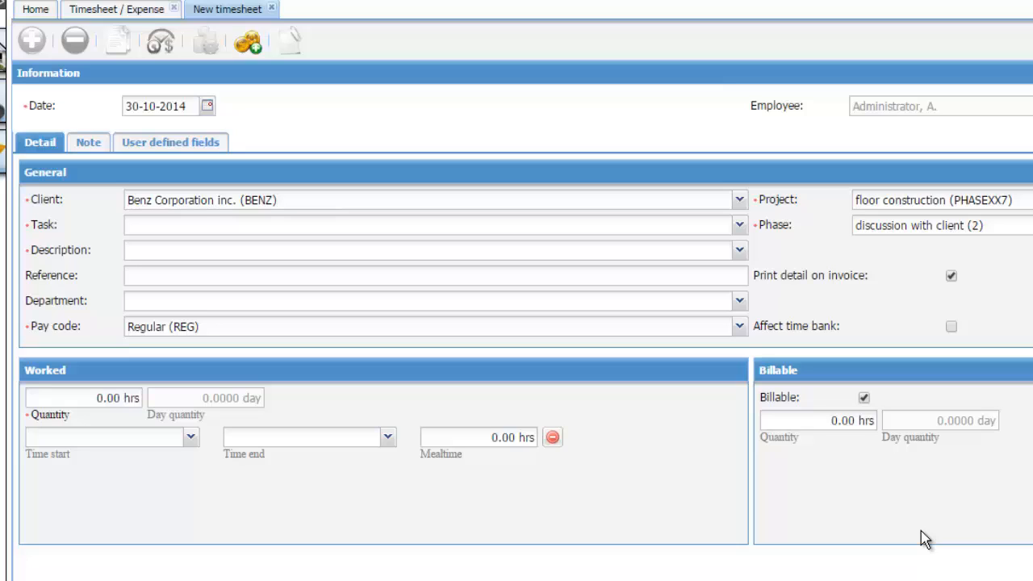
- Set the timesheet's task to Compilation (704) and its description to "Compilation of books"
{"action": "left_click", "coordinate": [739, 225]}
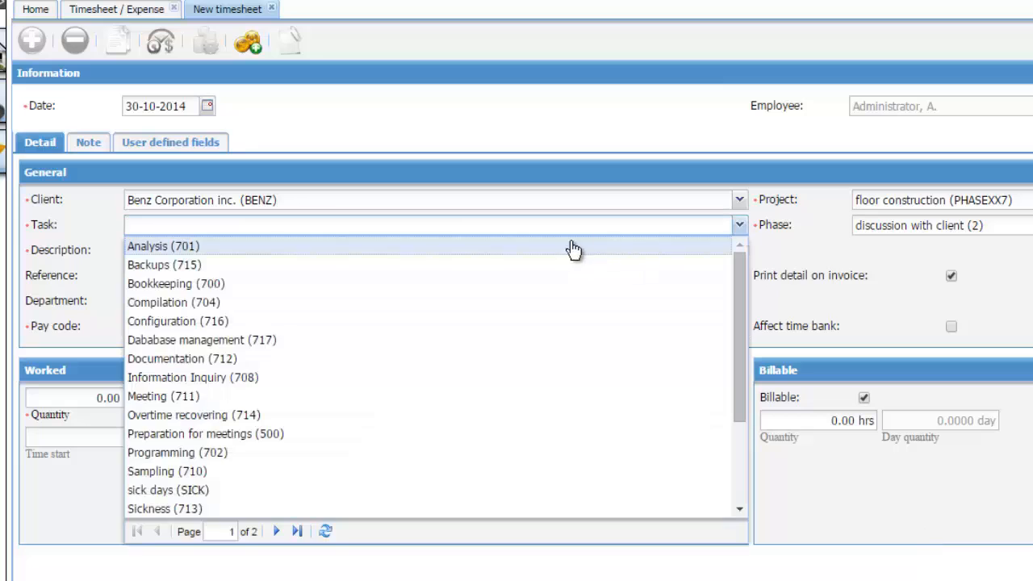
{"action": "left_click", "coordinate": [414, 301]}
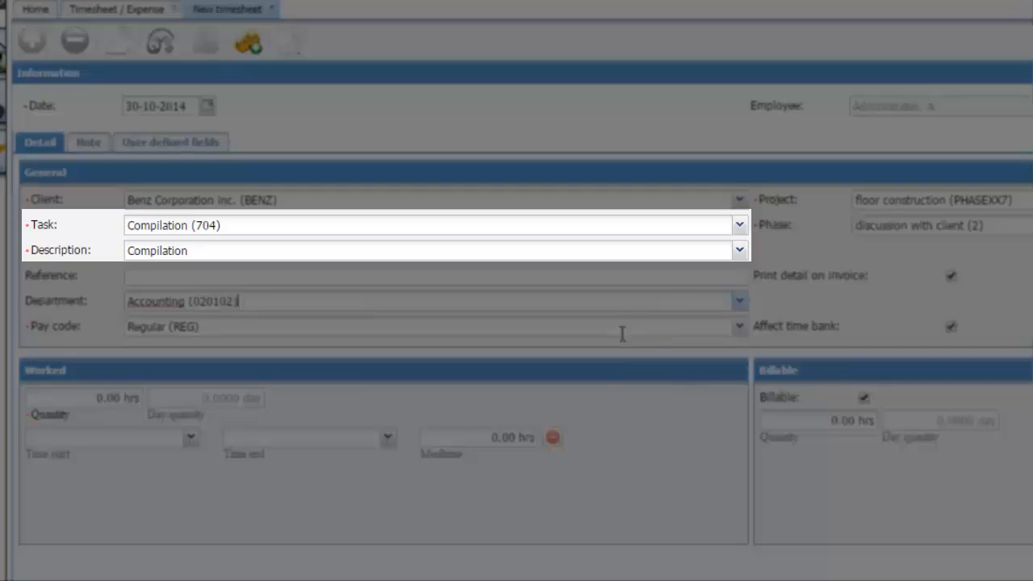
{"action": "left_click", "coordinate": [290, 250]}
{"action": "type", "text": "of"}
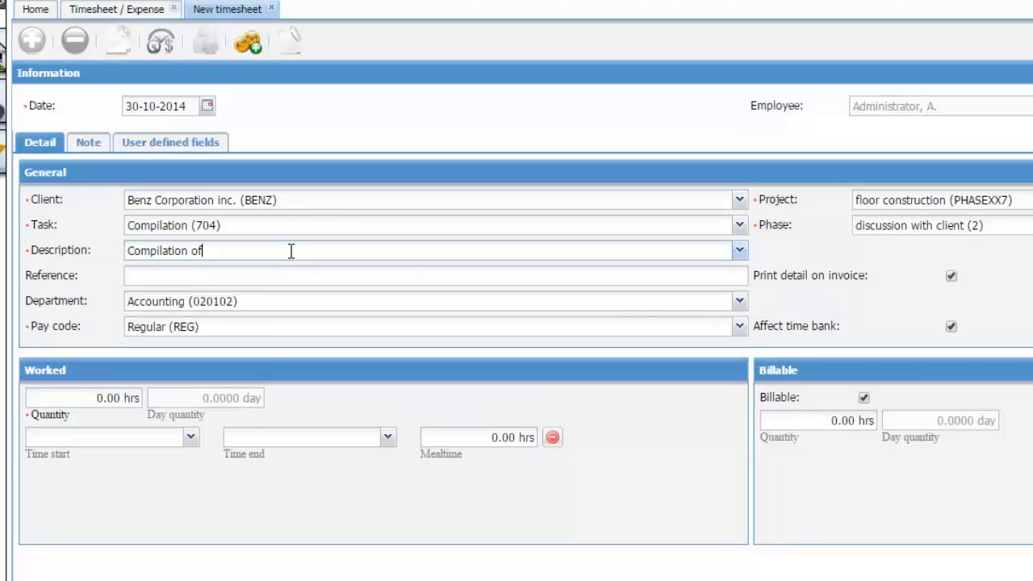
{"action": "type", "text": " books"}
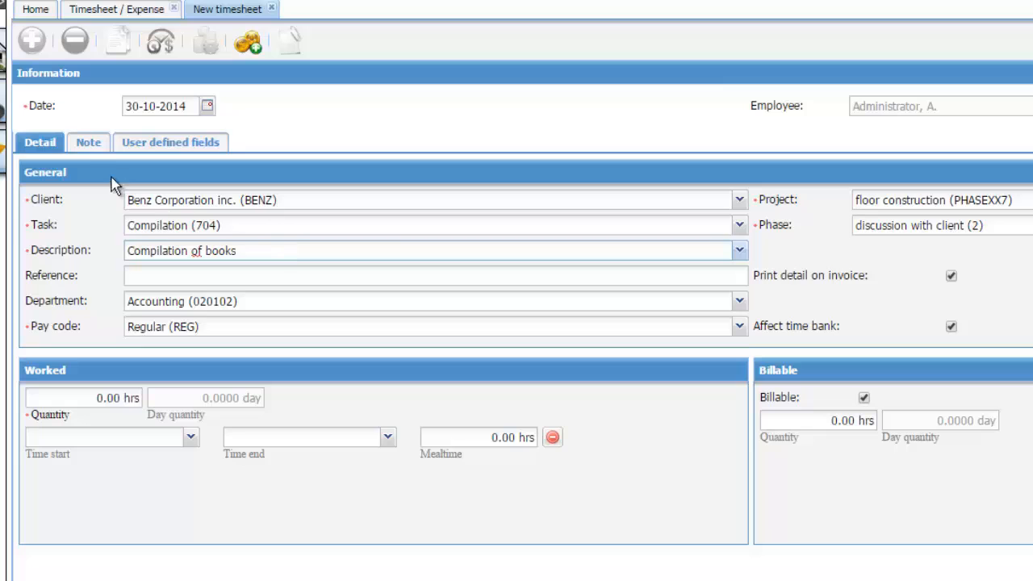
- Look at the note area and the user-defined fields of the new timesheet, then return to its details
{"action": "left_click", "coordinate": [89, 150]}
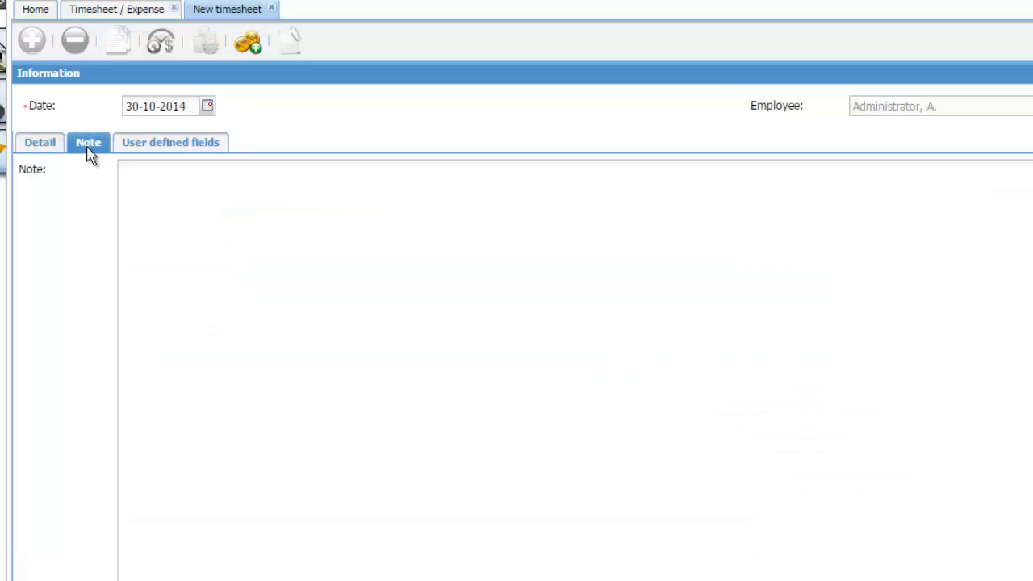
{"action": "left_click", "coordinate": [51, 149]}
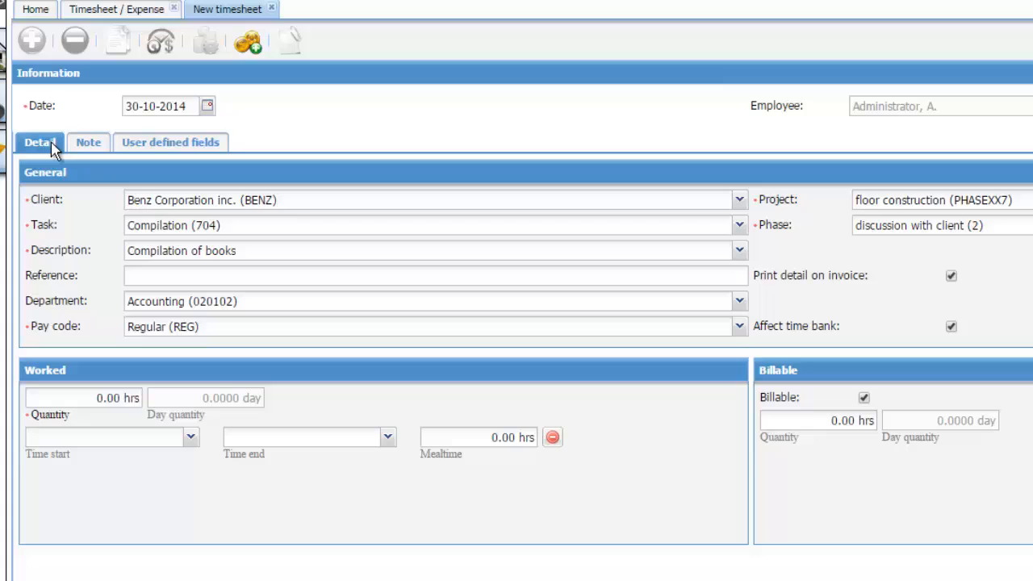
{"action": "left_click", "coordinate": [134, 275]}
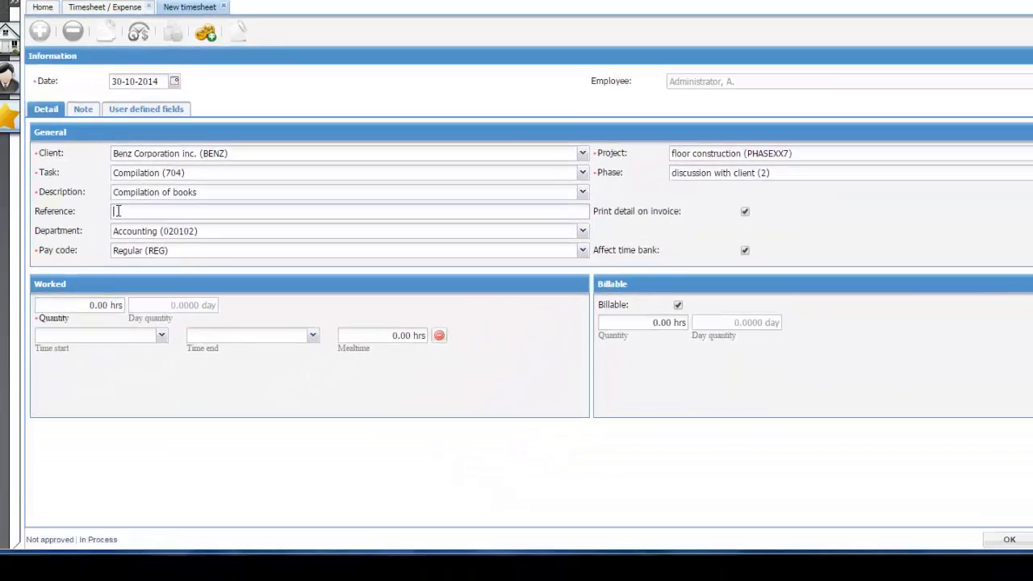
{"action": "left_click", "coordinate": [121, 113]}
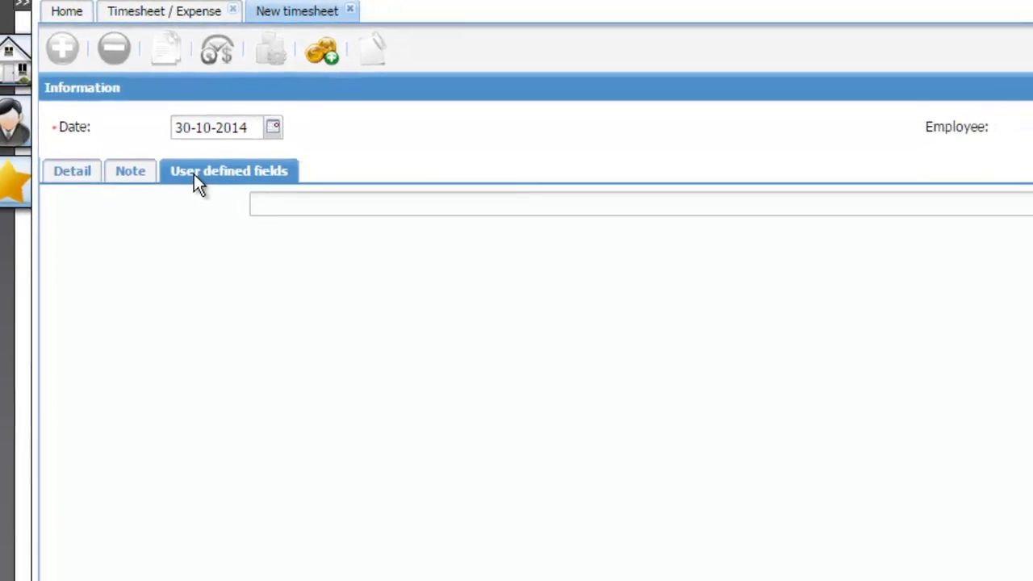
{"action": "left_click", "coordinate": [80, 189]}
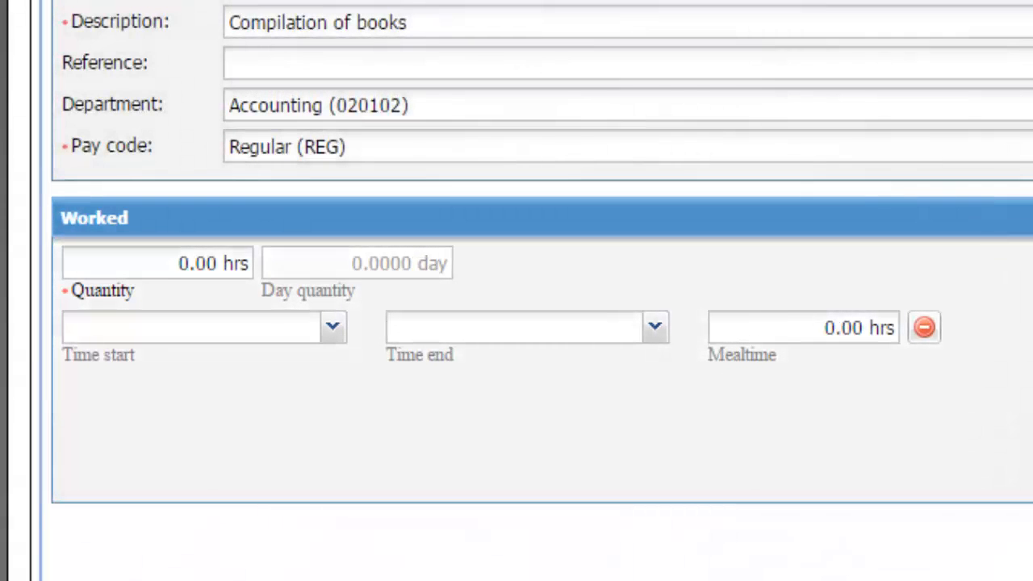
- Set the worked quantity to 2 hours and save the timesheet
{"action": "left_click", "coordinate": [161, 263]}
{"action": "type", "text": "2"}
{"action": "key", "text": "Tab"}
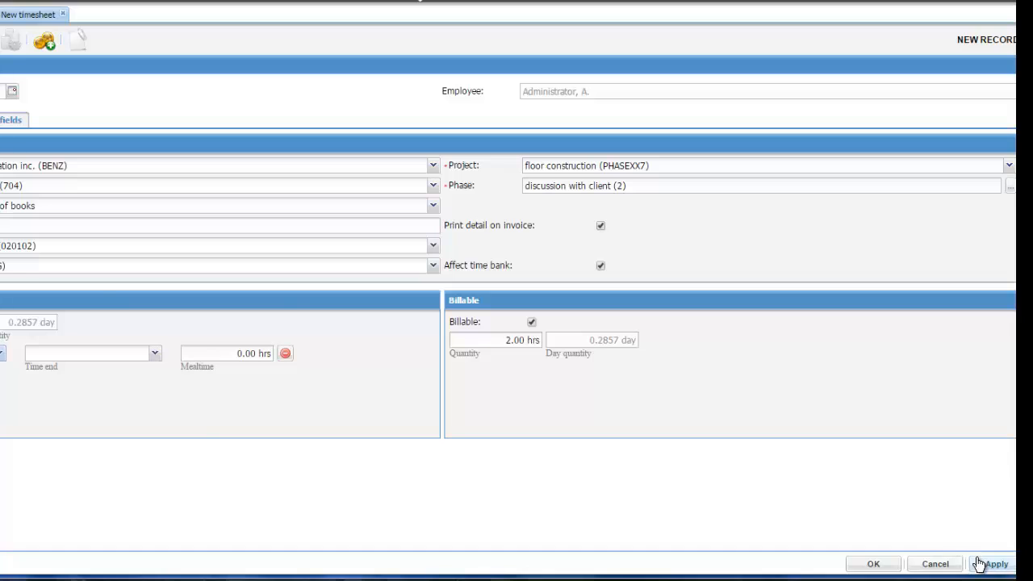
{"action": "left_click", "coordinate": [978, 562]}
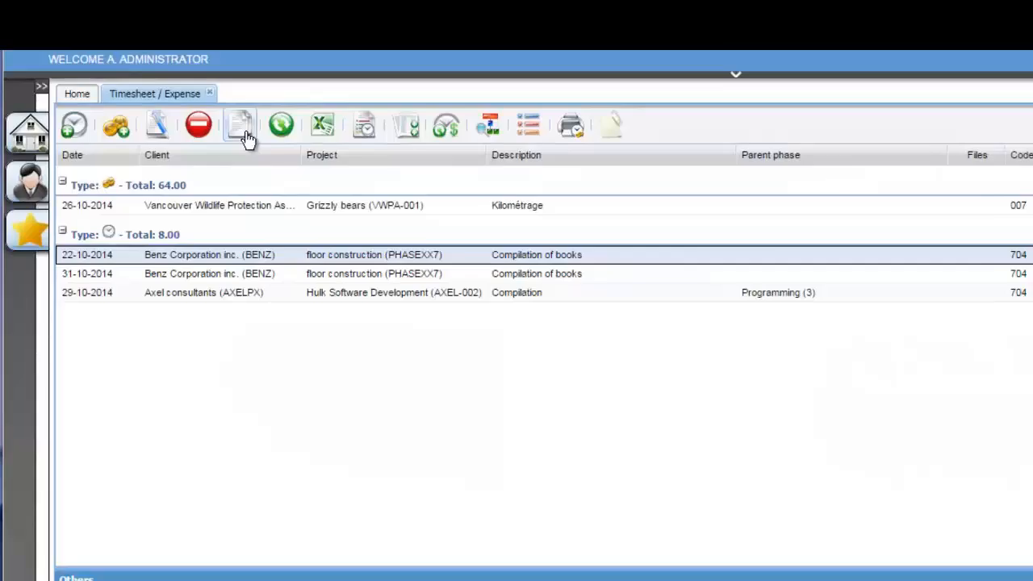
- Duplicate the Benz Corporation timesheet of 22-10-2014 with the date 31-10-2014 and 4 worked hours, and save the copy
{"action": "left_click", "coordinate": [279, 145]}
{"action": "left_click", "coordinate": [174, 135]}
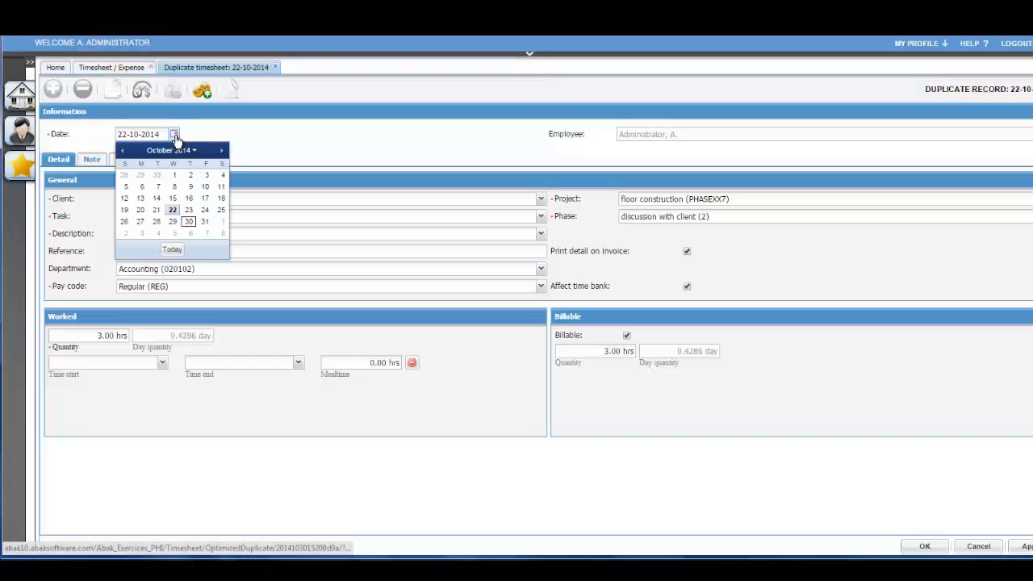
{"action": "left_click", "coordinate": [204, 221]}
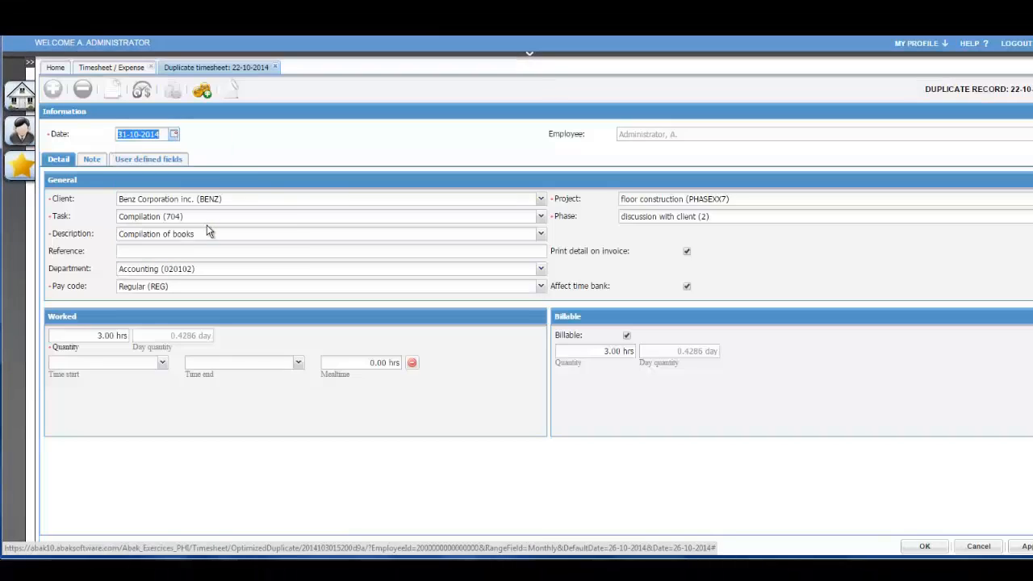
{"action": "left_click", "coordinate": [122, 338]}
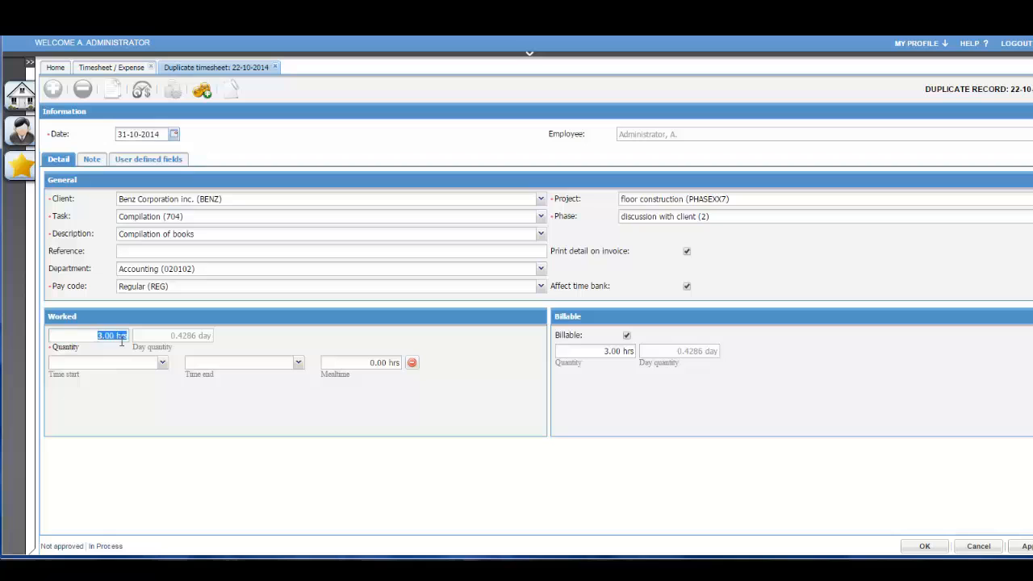
{"action": "type", "text": "4"}
{"action": "left_click", "coordinate": [925, 546]}
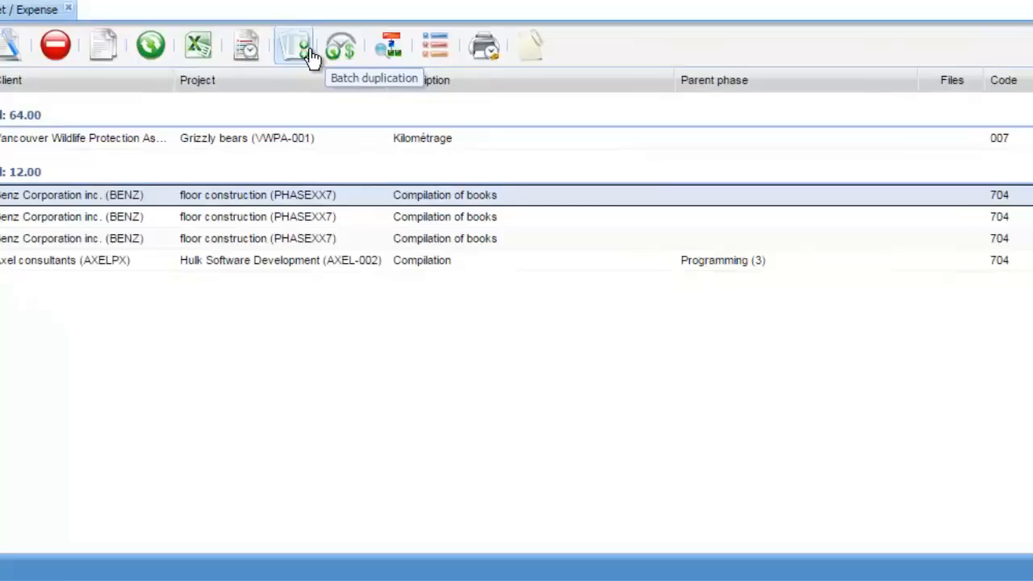
- Batch-duplicate the selected timesheet in October 2014 with 1 hour on the 6th, 1.5 on the 8th, 7 on the 13th and 9 on the 23rd
{"action": "left_click", "coordinate": [311, 56]}
{"action": "left_click", "coordinate": [328, 228]}
{"action": "type", "text": "1"}
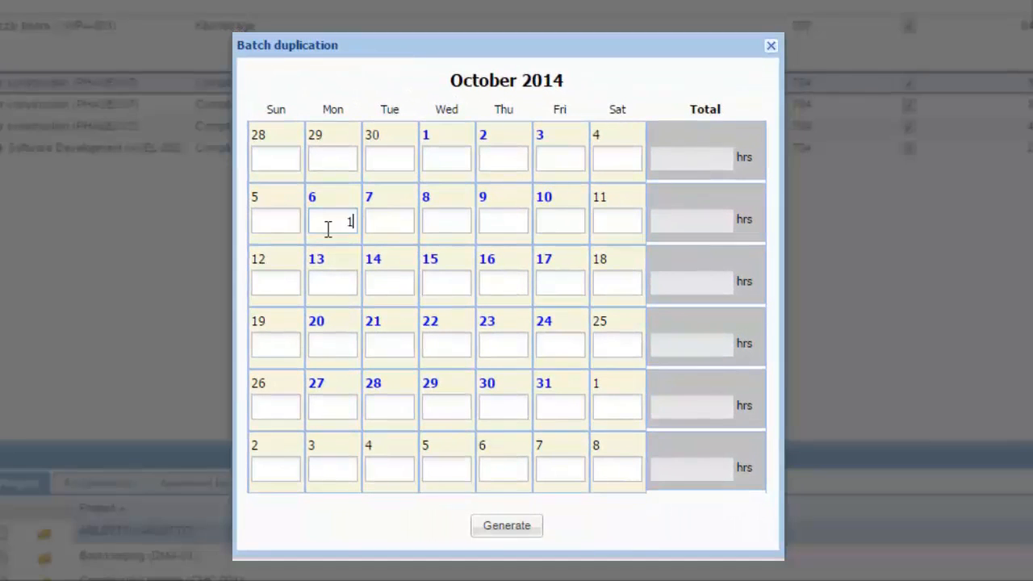
{"action": "type", "text": "1.5"}
{"action": "key", "text": "Tab"}
{"action": "key", "text": "Tab"}
{"action": "key", "text": "Tab"}
{"action": "key", "text": "Tab"}
{"action": "key", "text": "Tab"}
{"action": "type", "text": "7"}
{"action": "key", "text": "Tab"}
{"action": "key", "text": "Tab"}
{"action": "key", "text": "Tab"}
{"action": "key", "text": "Tab"}
{"action": "key", "text": "Tab"}
{"action": "key", "text": "Tab"}
{"action": "key", "text": "Tab"}
{"action": "key", "text": "Tab"}
{"action": "key", "text": "Tab"}
{"action": "key", "text": "Tab"}
{"action": "type", "text": "9"}
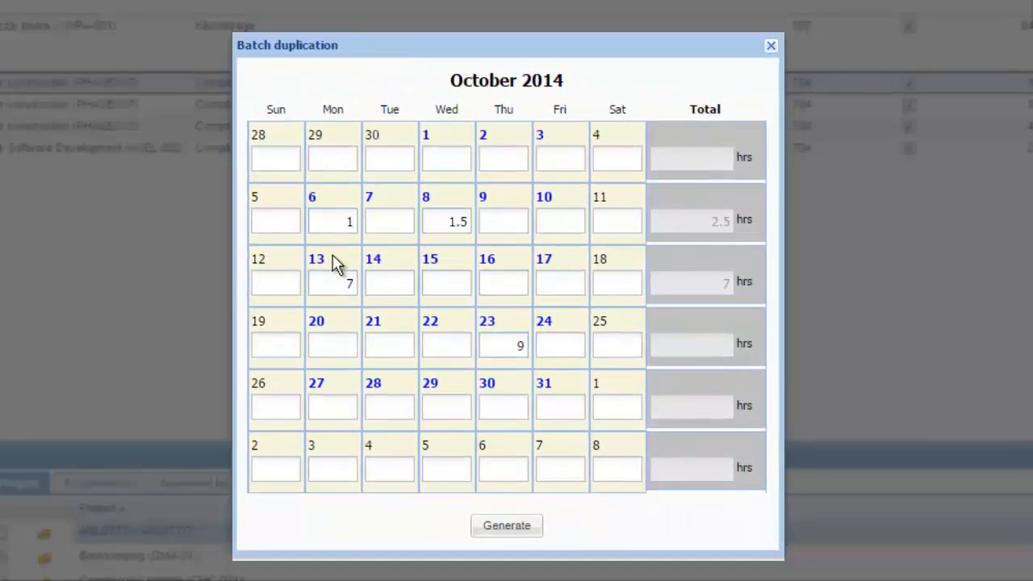
{"action": "left_click", "coordinate": [513, 529]}
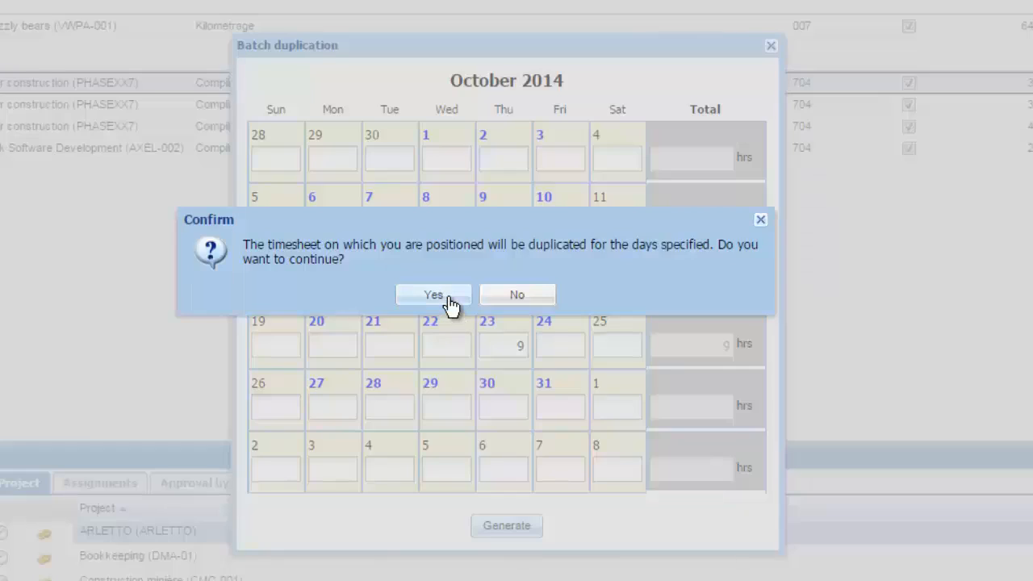
{"action": "left_click", "coordinate": [452, 302]}
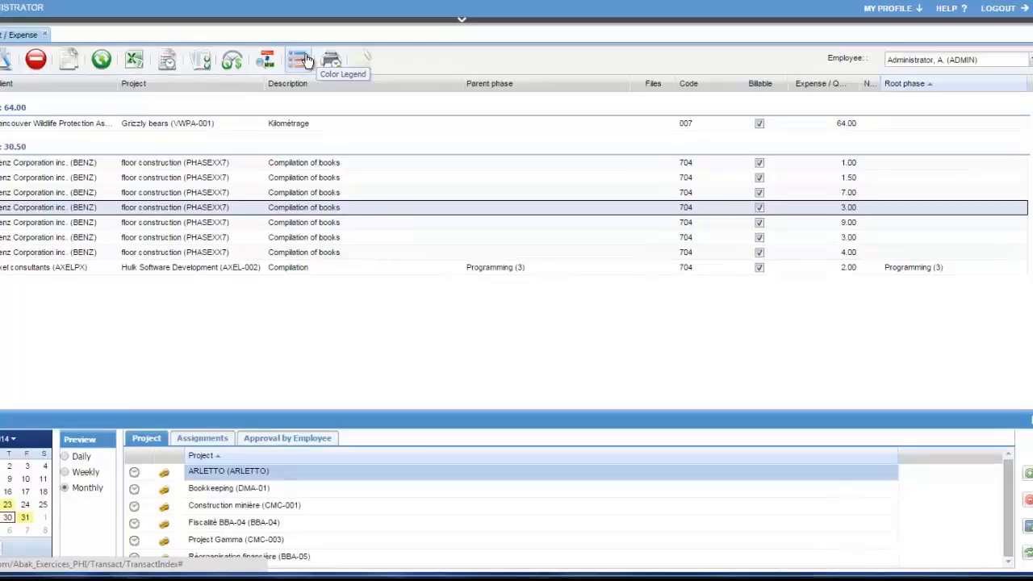
- View the color legend for timesheets and expenses, and close it
{"action": "left_click", "coordinate": [373, 52]}
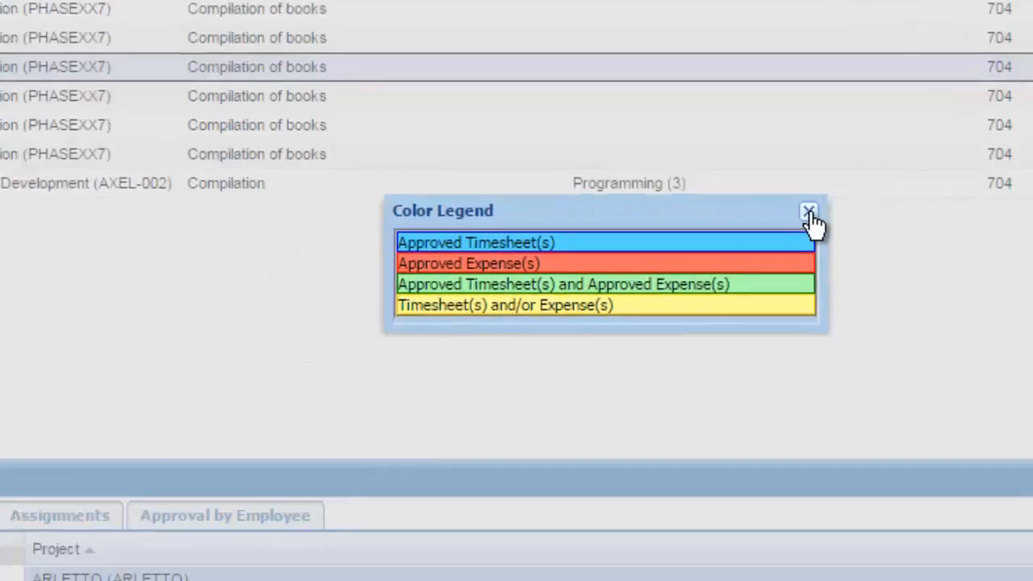
{"action": "left_click", "coordinate": [721, 239]}
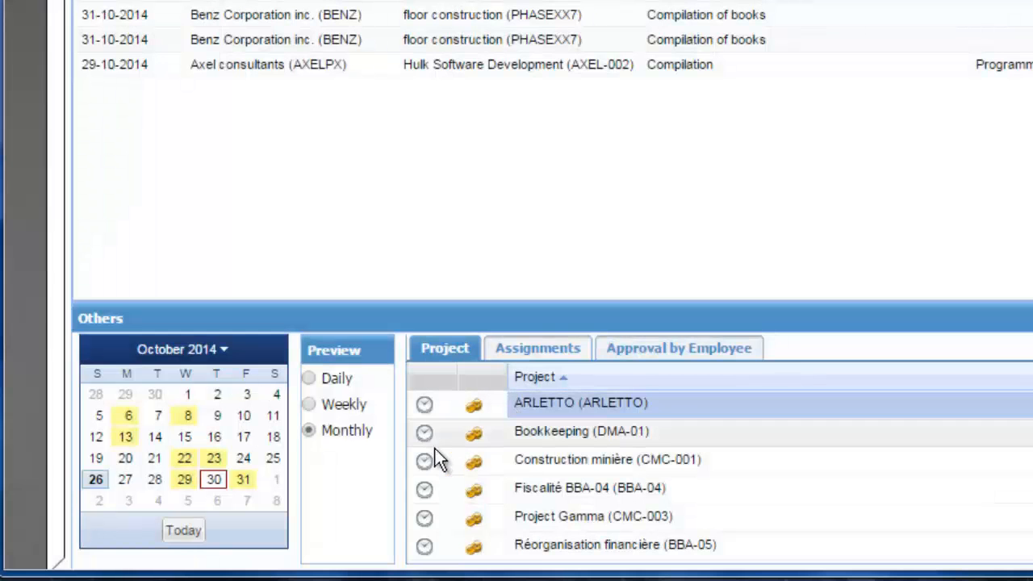
- Try starting a timesheet for Construction minière (CMC-001) on 30-10-2014 and an expense for Fiscalité BBA-04 on 31-10-2014 from the project list
{"action": "left_click_drag", "start_coordinate": [424, 464], "coordinate": [222, 481]}
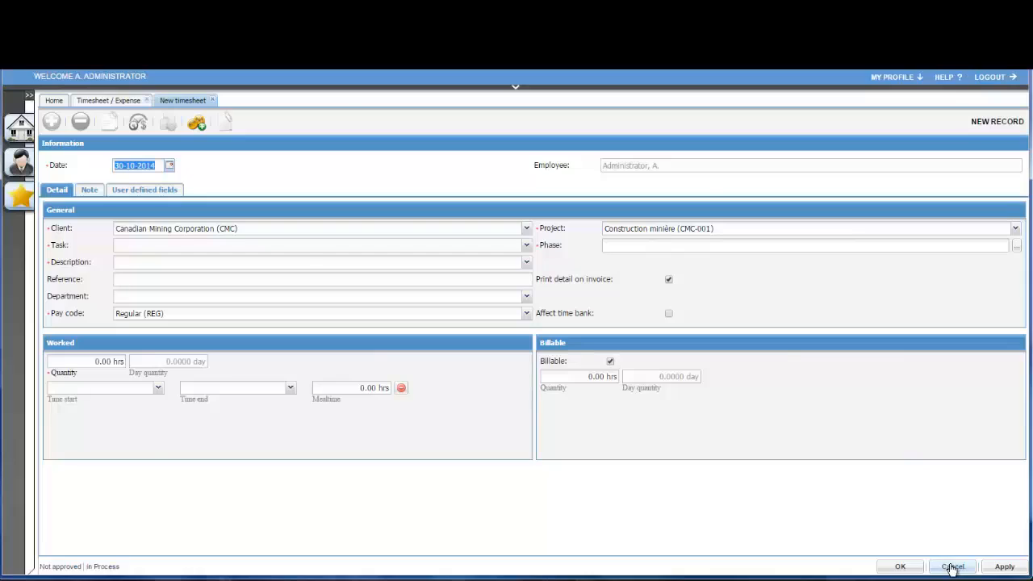
{"action": "left_click", "coordinate": [950, 565]}
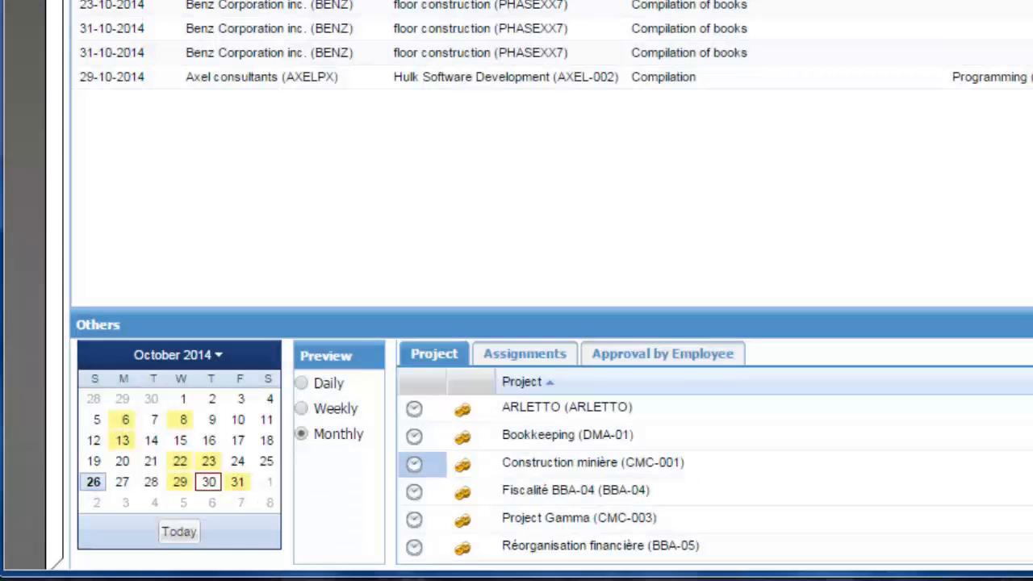
{"action": "left_click_drag", "start_coordinate": [458, 492], "coordinate": [239, 483]}
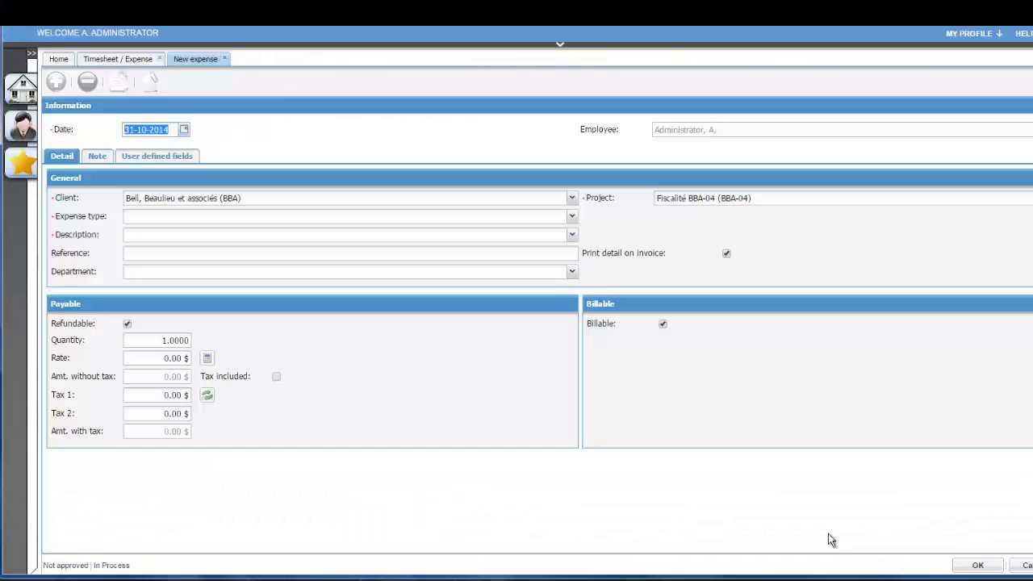
{"action": "left_click", "coordinate": [1026, 565]}
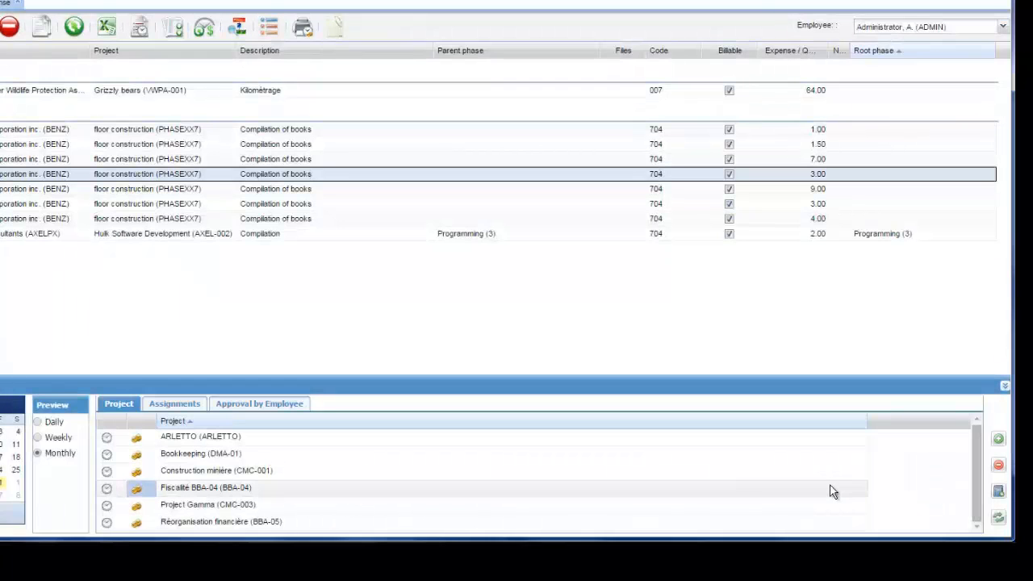
- Remove Fiscalité BBA-04 (BBA-04) from the project list below the timesheets
{"action": "left_click", "coordinate": [830, 489]}
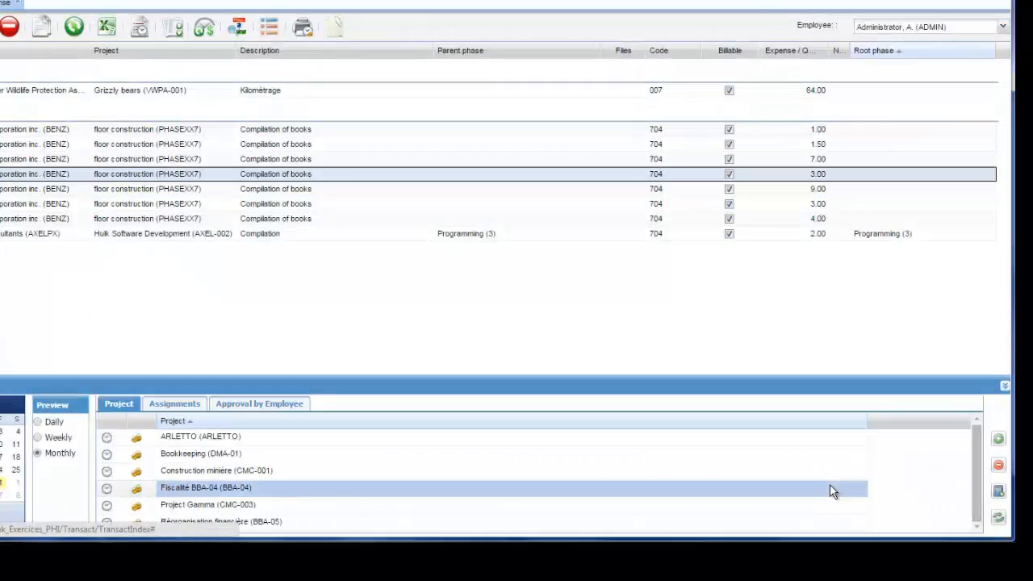
{"action": "left_click", "coordinate": [998, 465]}
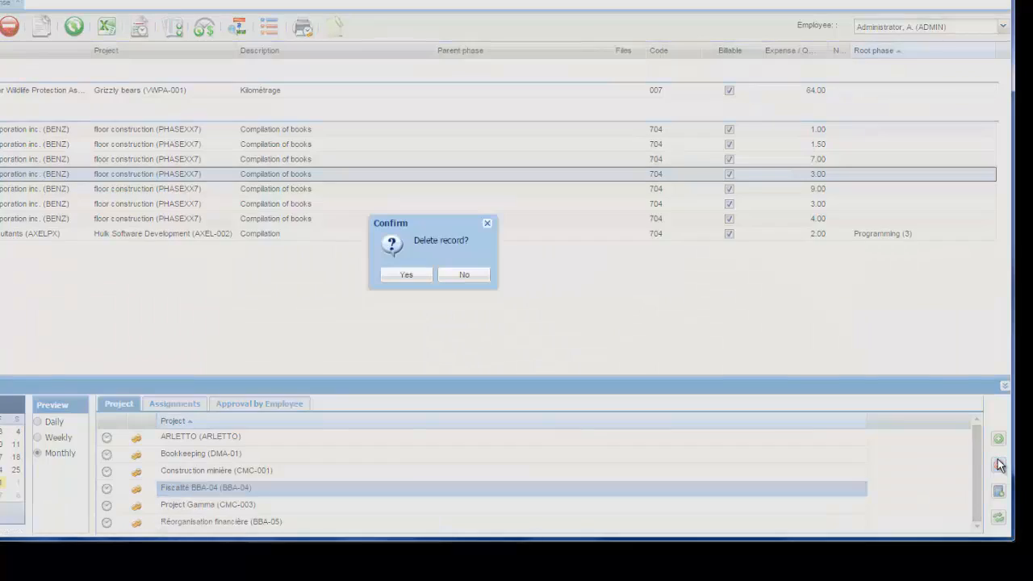
{"action": "left_click", "coordinate": [411, 276]}
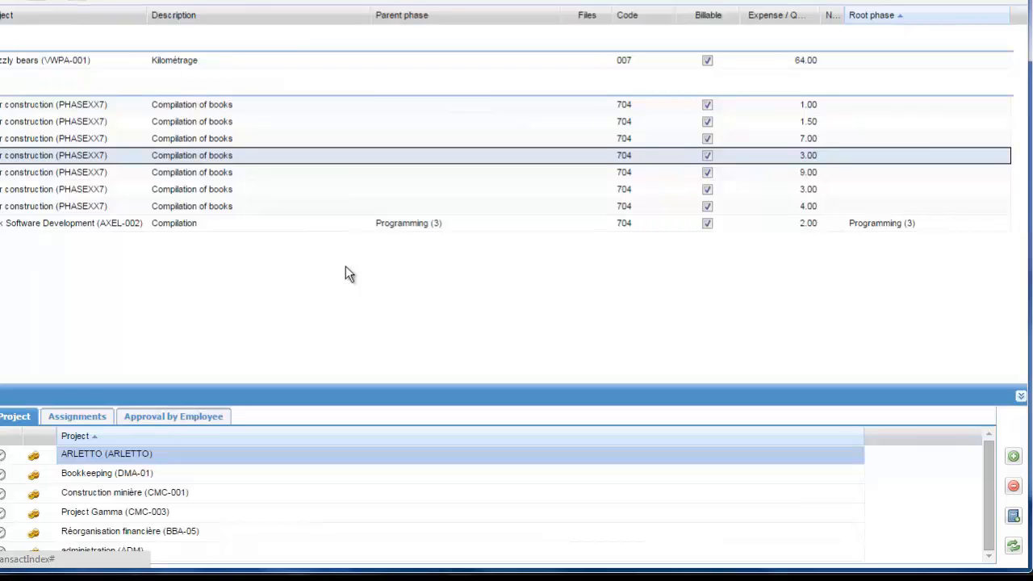
- View the project details of Project Gamma (CMC-003), close them, and refresh the project list
{"action": "left_click", "coordinate": [149, 513]}
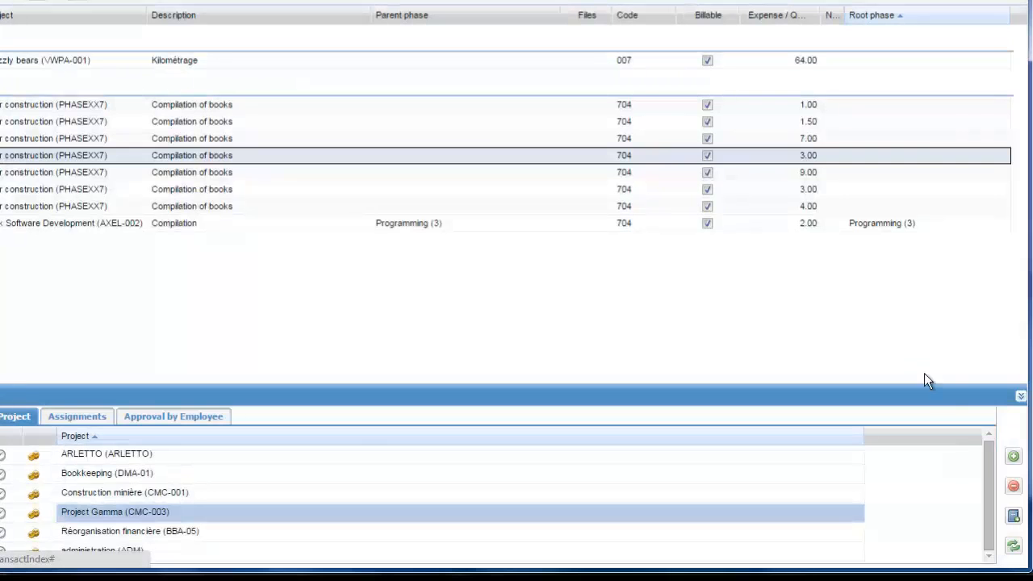
{"action": "left_click", "coordinate": [1013, 515]}
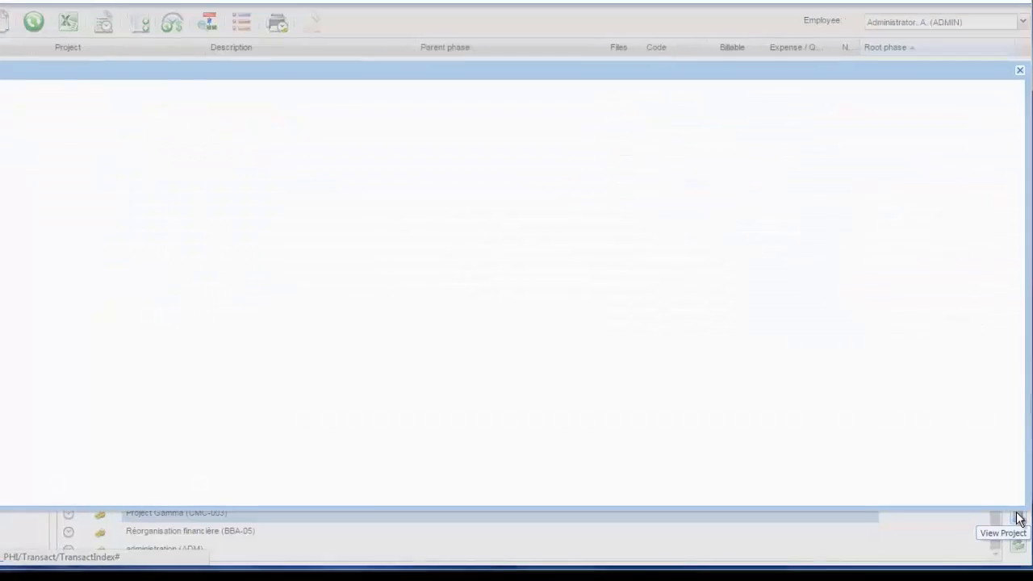
{"action": "double_click", "coordinate": [593, 201]}
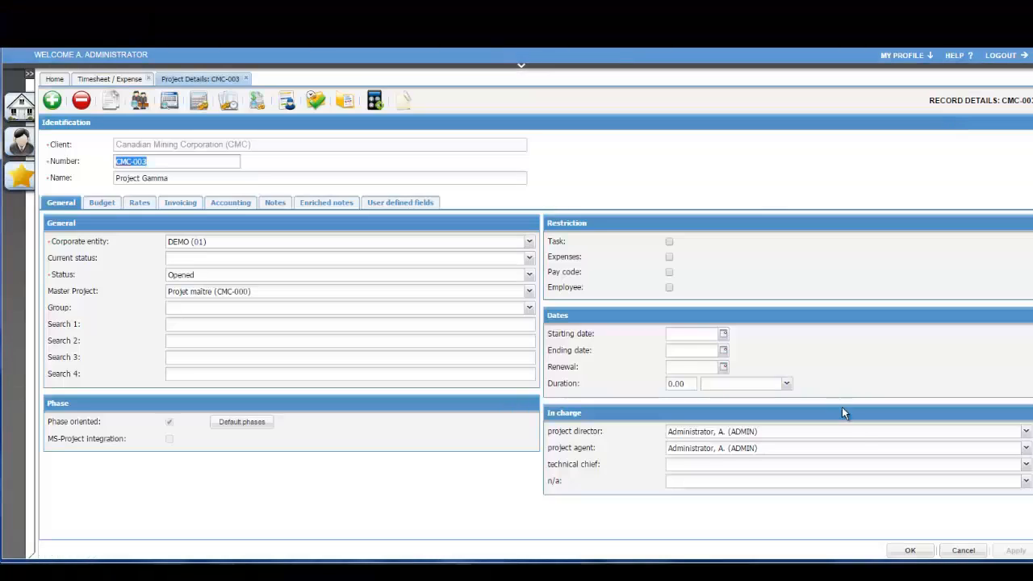
{"action": "left_click", "coordinate": [908, 550]}
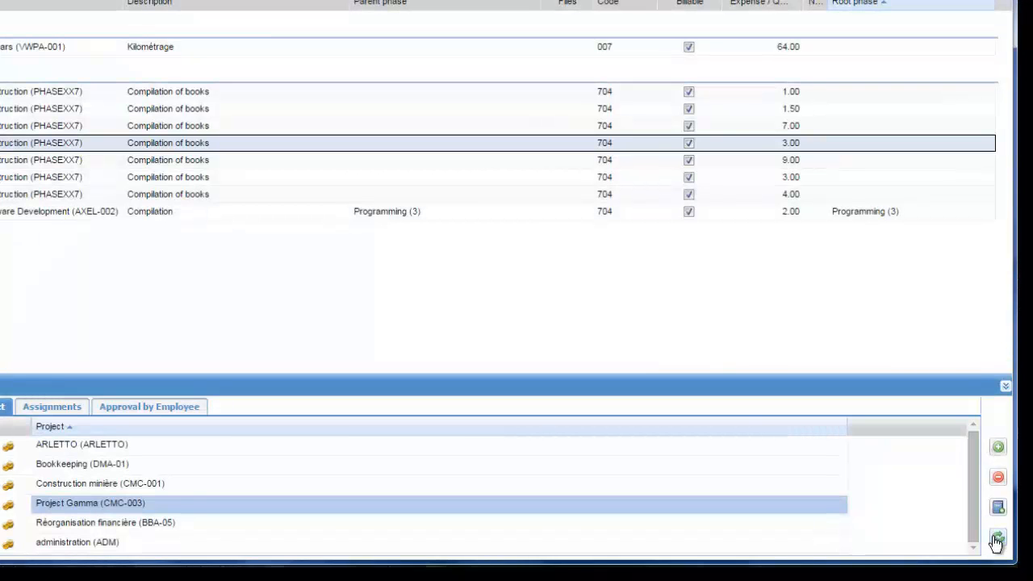
{"action": "left_click", "coordinate": [996, 537]}
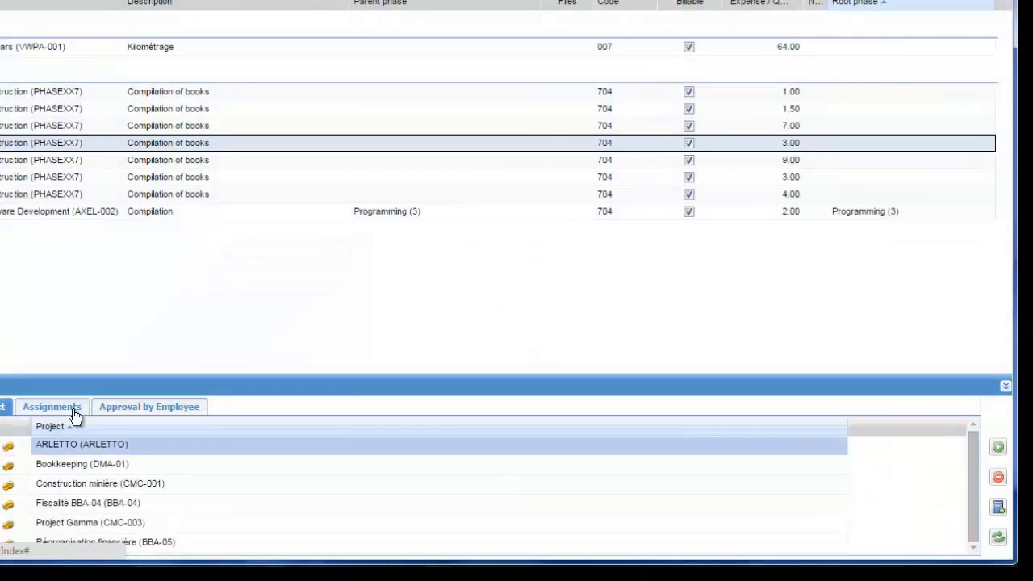
- Try starting a timesheet for the assigned project Réorganisation financière (BBA-05) on 25-10-2014
{"action": "left_click", "coordinate": [74, 413]}
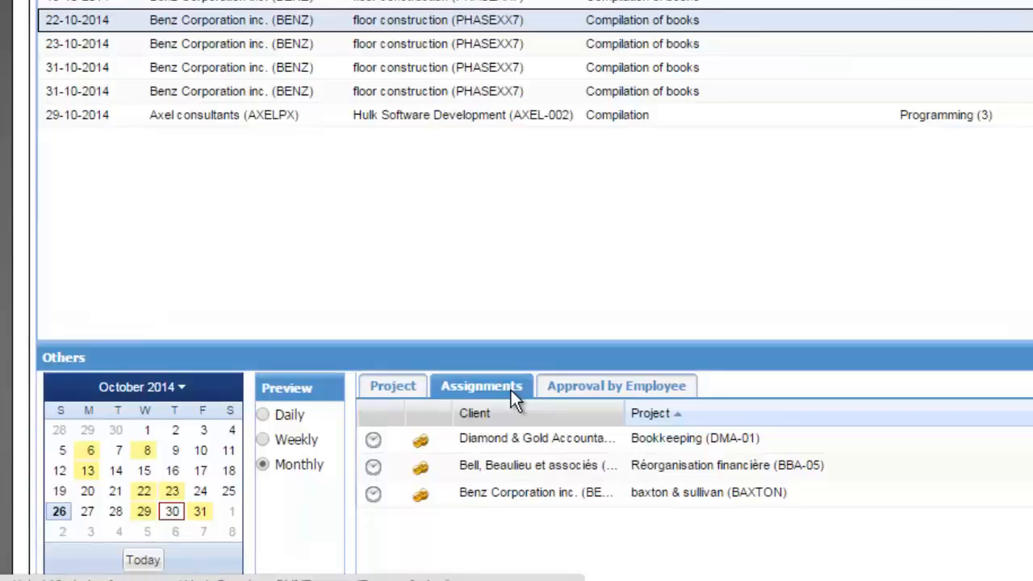
{"action": "left_click_drag", "start_coordinate": [372, 470], "coordinate": [211, 500]}
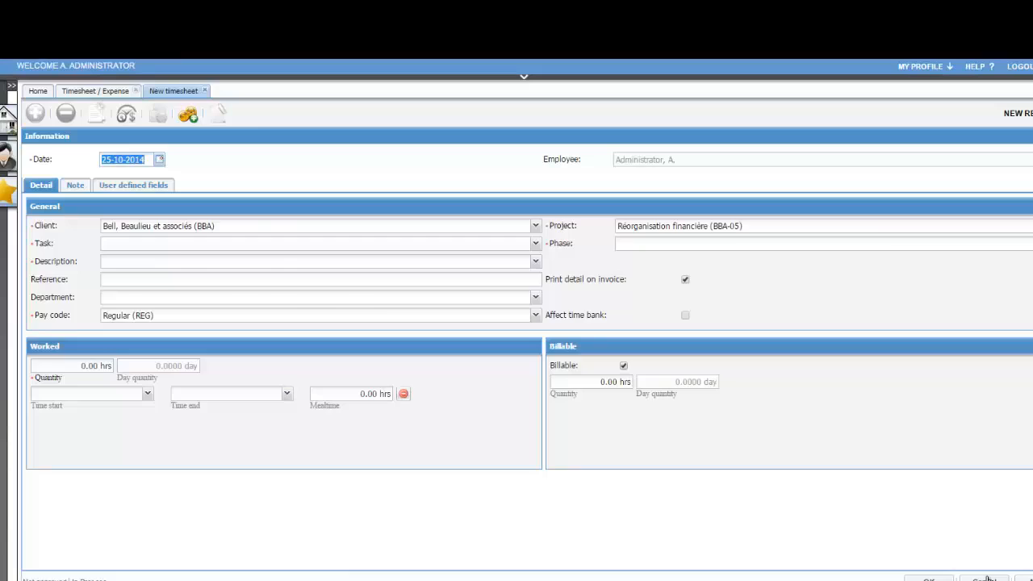
{"action": "left_click", "coordinate": [986, 579]}
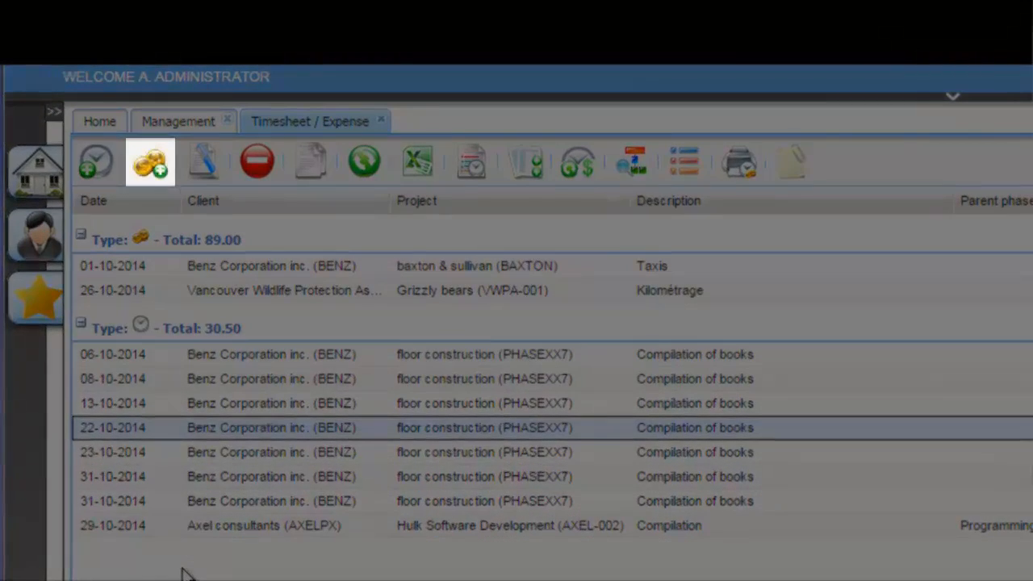
- Create an expense for Benz Corporation inc. (BENZ), project baxton & sullivan (BAXTON), with expense type Taxis (004) and a rate of 25 $
{"action": "left_click", "coordinate": [151, 161]}
{"action": "type", "text": "ben"}
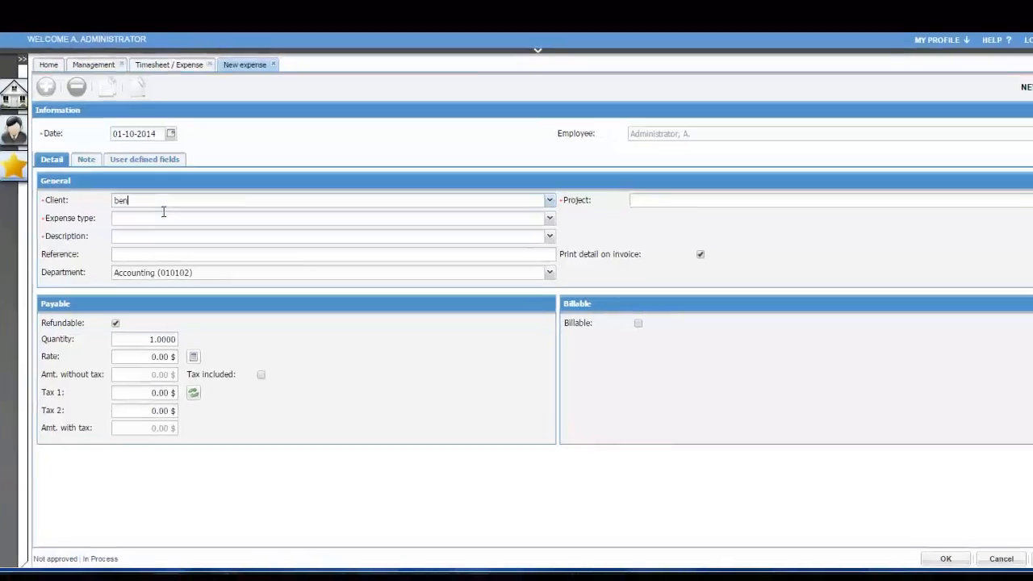
{"action": "type", "text": "z"}
{"action": "left_click", "coordinate": [139, 202]}
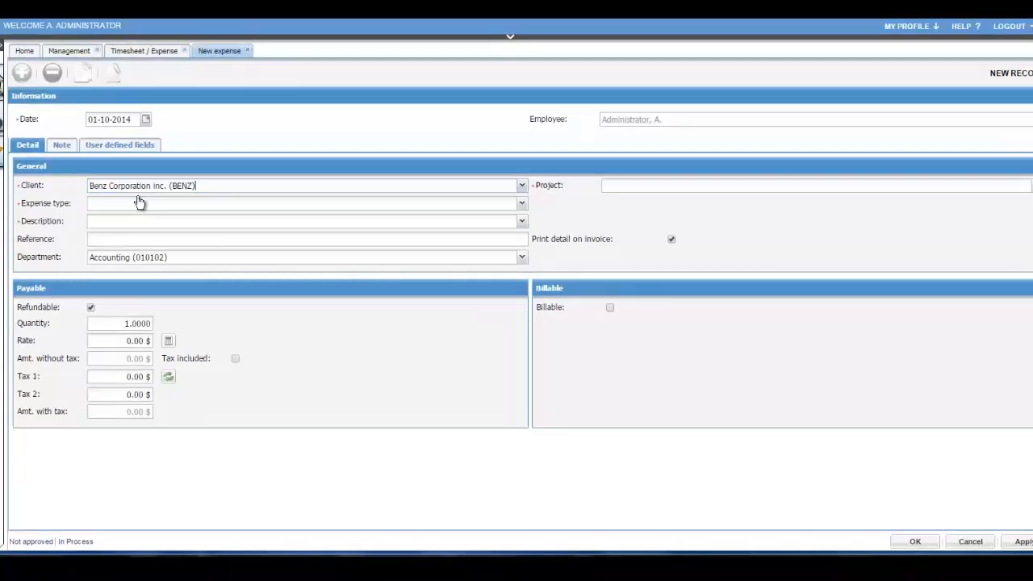
{"action": "left_click", "coordinate": [139, 199]}
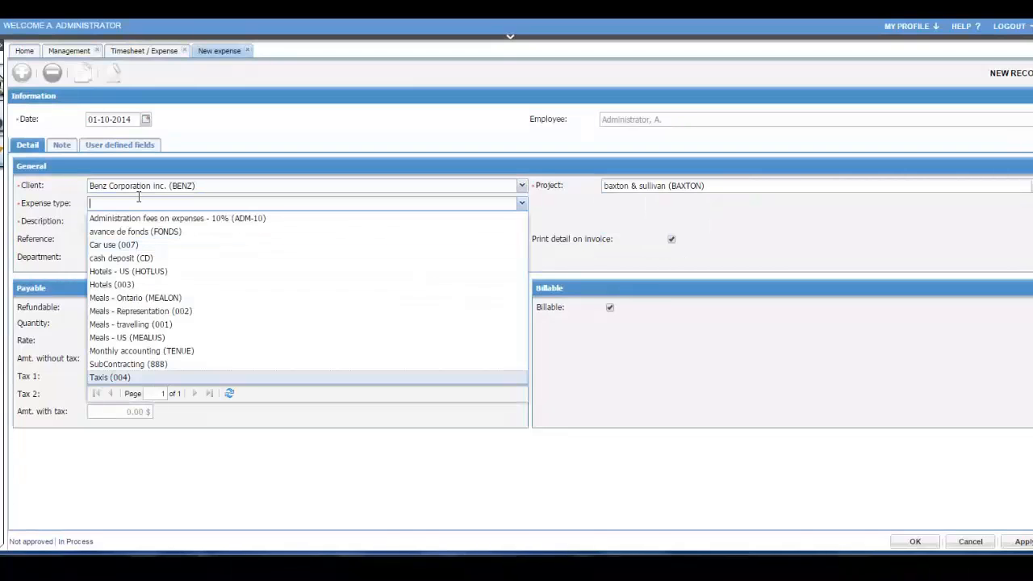
{"action": "key", "text": "Return"}
{"action": "type", "text": "25"}
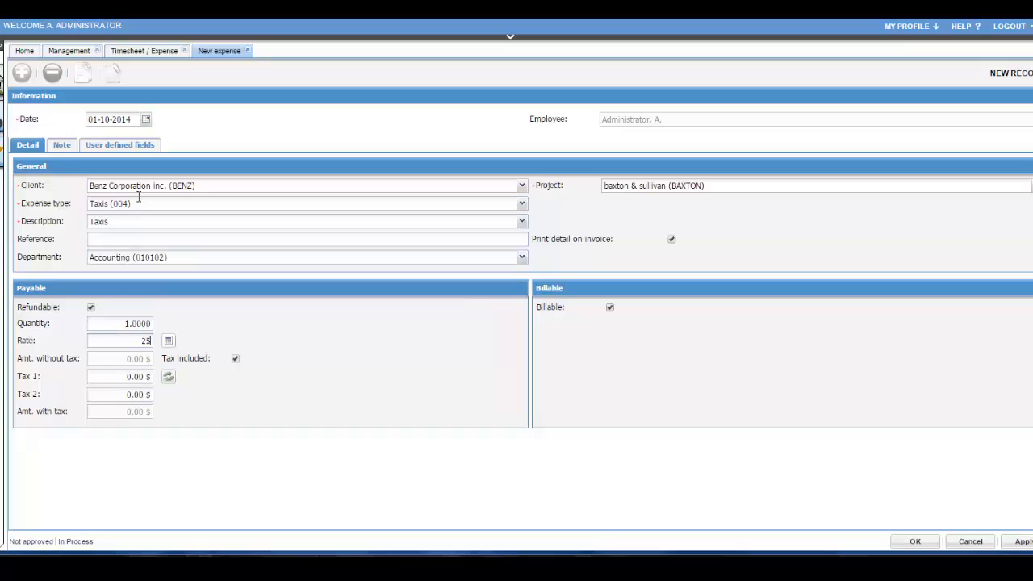
{"action": "key", "text": "Tab"}
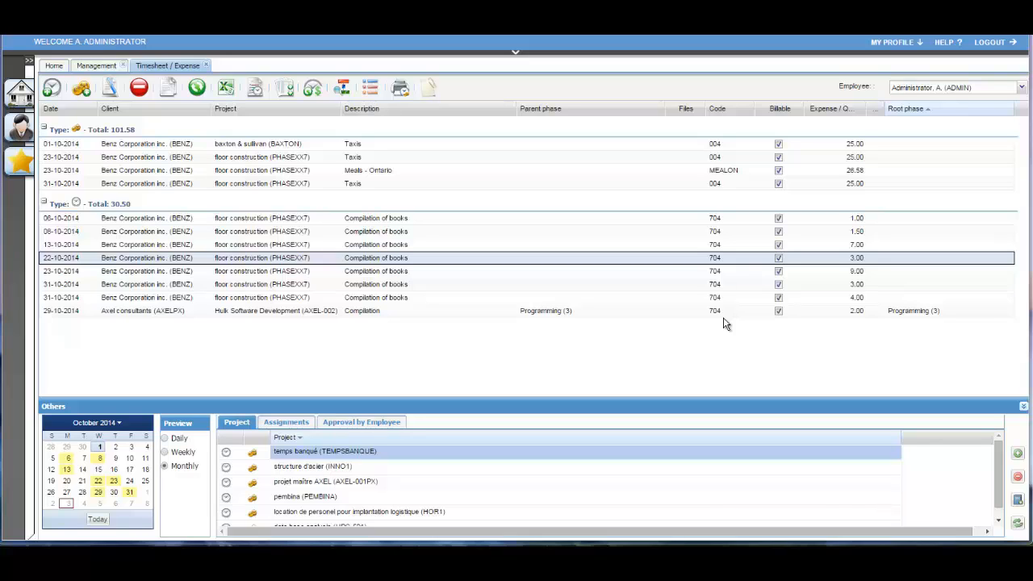
- Open the Benz Corporation timesheet of 22-10-2014 and add an expense to it under the phase Adjustments (4)
{"action": "double_click", "coordinate": [376, 260]}
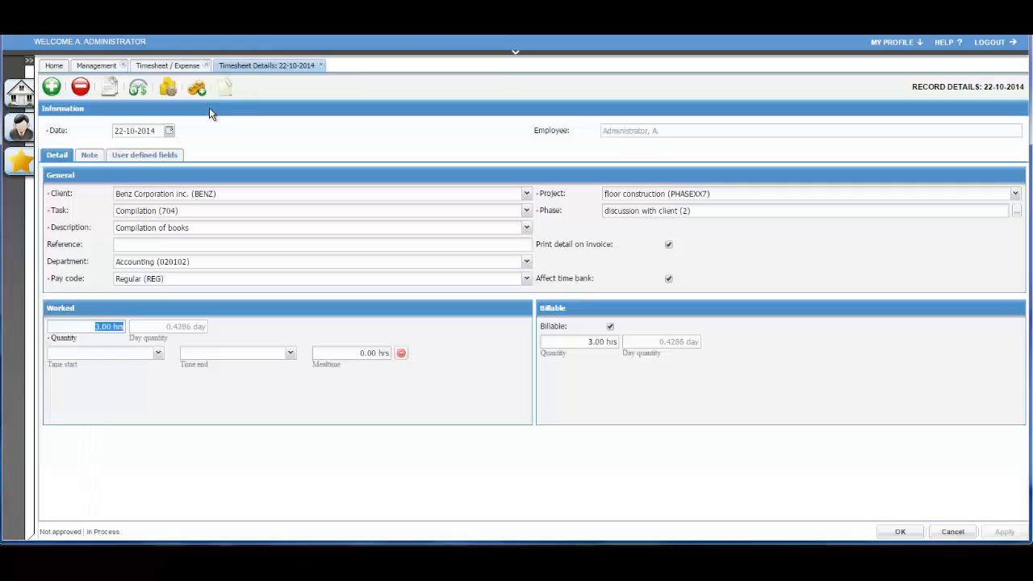
{"action": "left_click", "coordinate": [198, 91]}
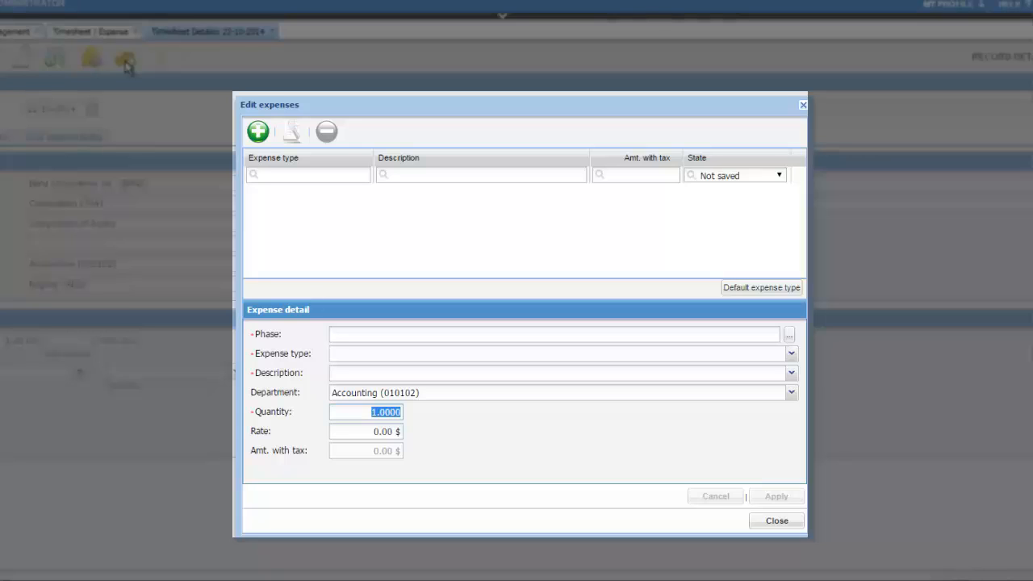
{"action": "left_click", "coordinate": [260, 132]}
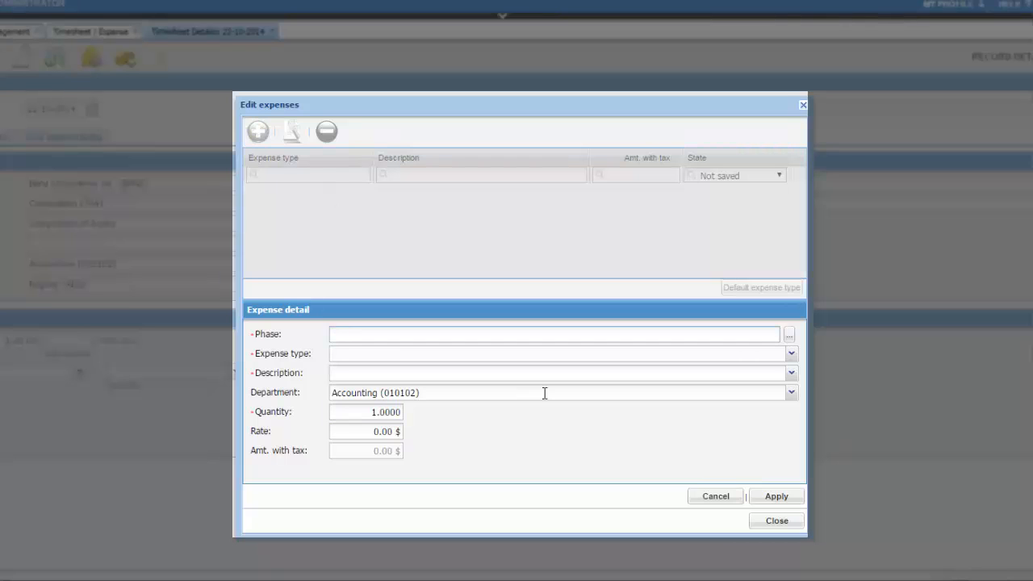
{"action": "left_click", "coordinate": [790, 335]}
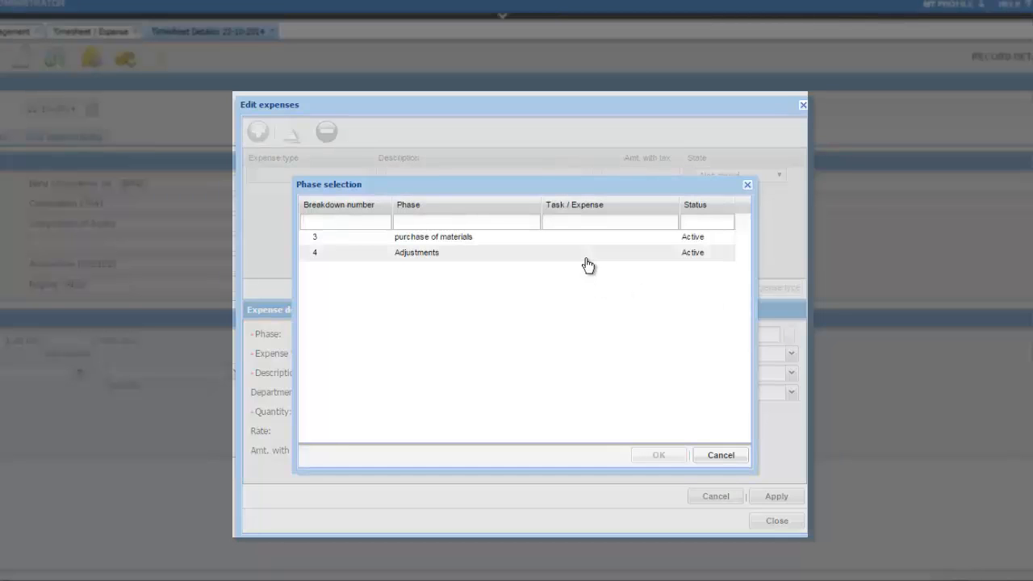
{"action": "left_click", "coordinate": [586, 257]}
{"action": "left_click", "coordinate": [659, 457]}
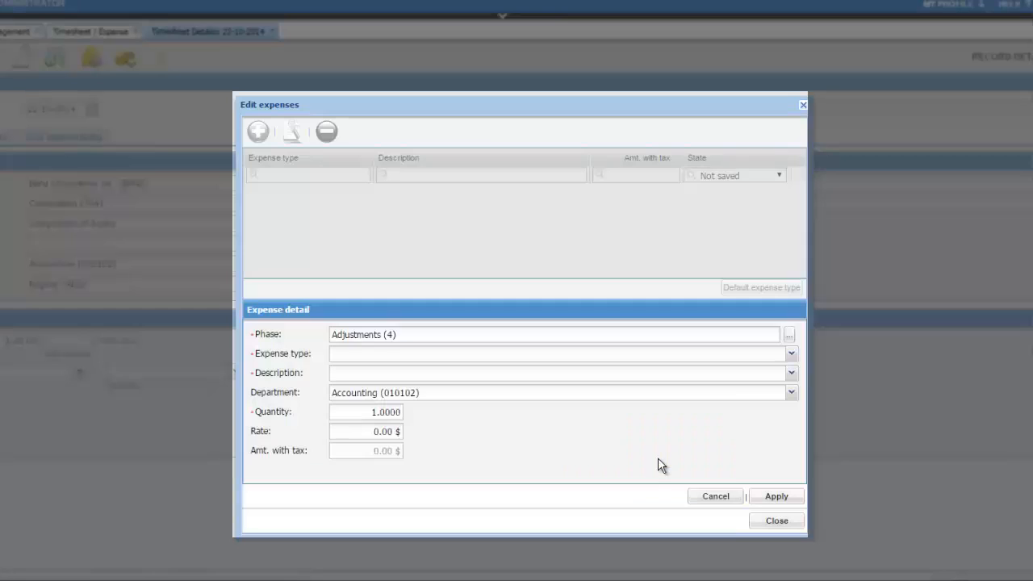
- Set the expense type to Taxis (004) with a rate of 25 $ and save the timesheet's expense
{"action": "left_click", "coordinate": [790, 355]}
{"action": "left_click", "coordinate": [629, 320]}
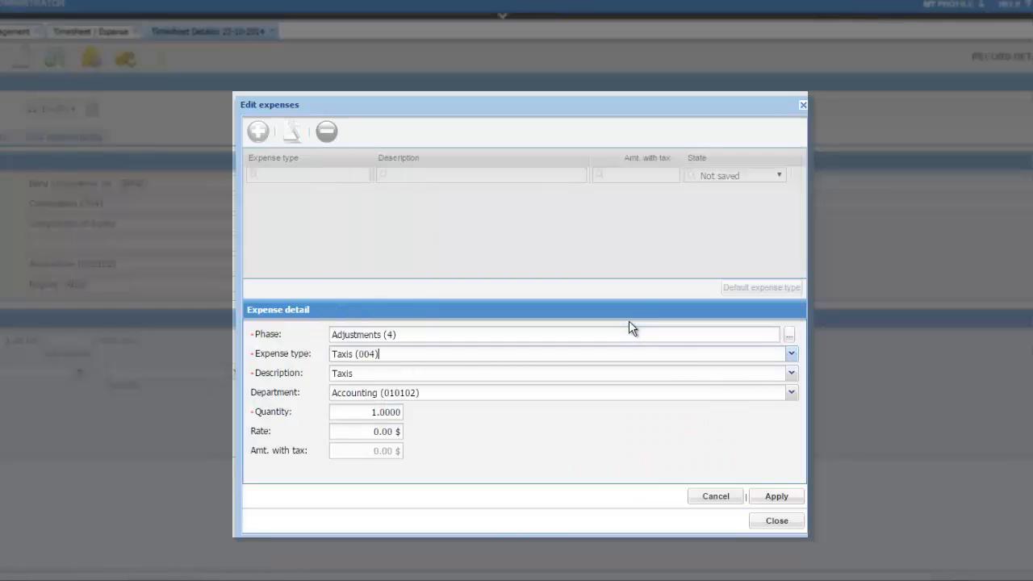
{"action": "type", "text": "25"}
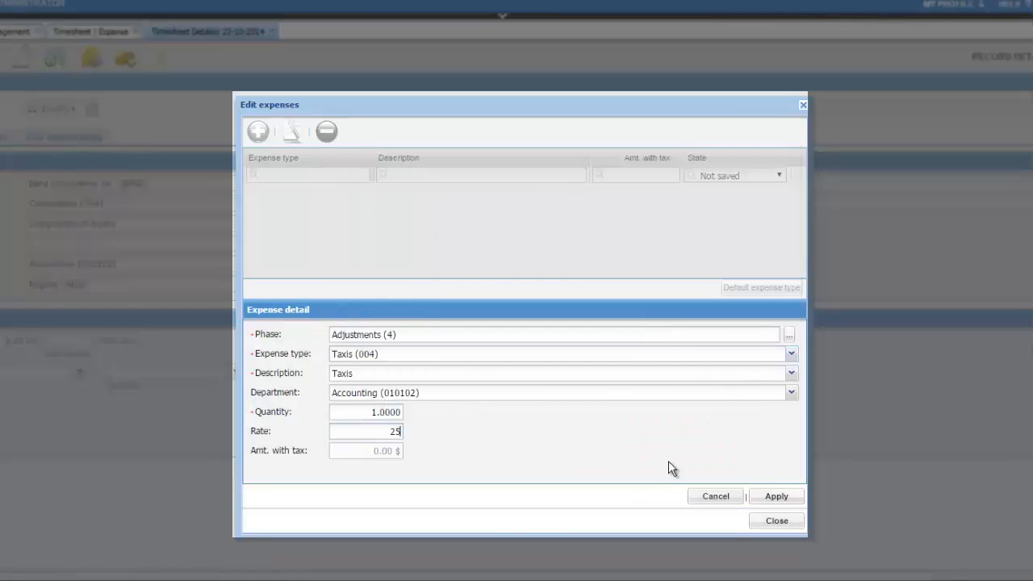
{"action": "left_click", "coordinate": [773, 498]}
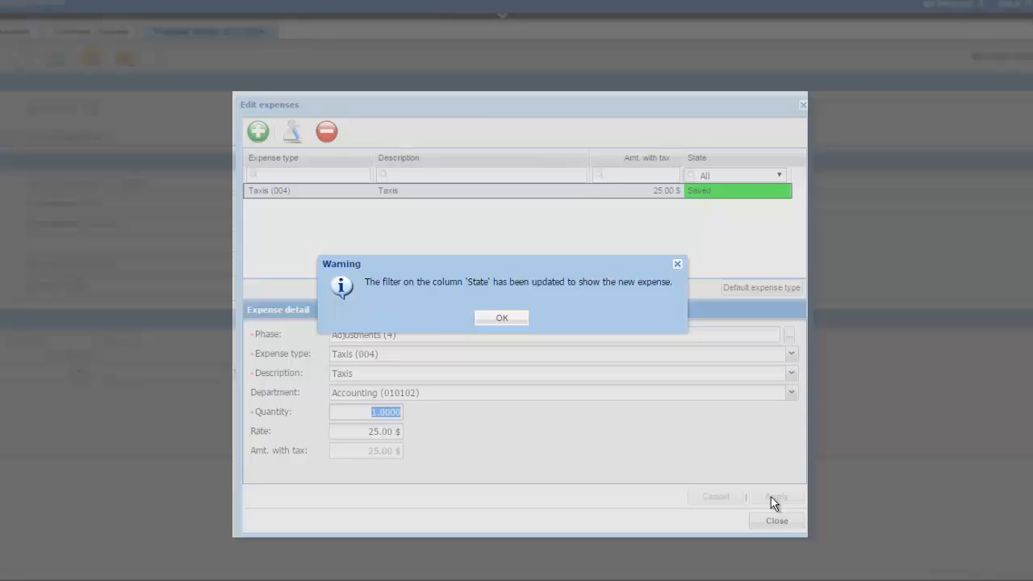
{"action": "key", "text": "Return"}
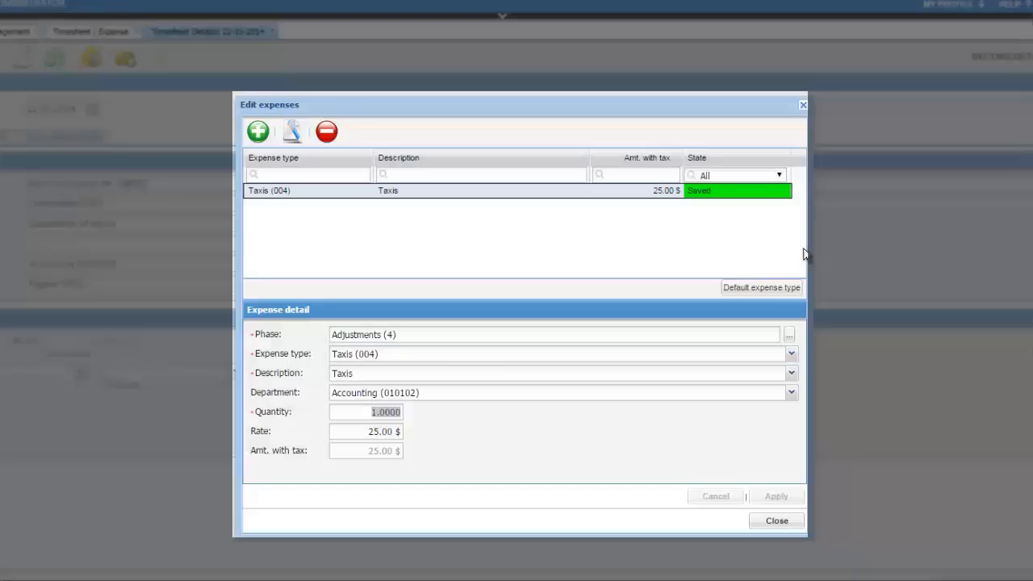
- Include Car use (007), Hotels - US (HOTLUS) and Meals - travelling (001) as default expense types, then refresh the timesheet and expense list
{"action": "left_click", "coordinate": [767, 289]}
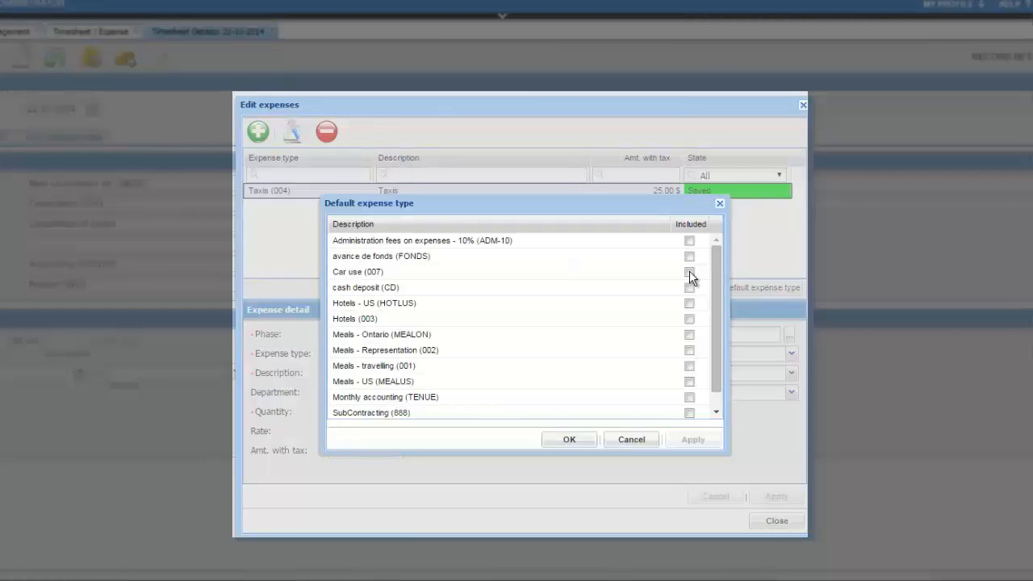
{"action": "left_click", "coordinate": [689, 272]}
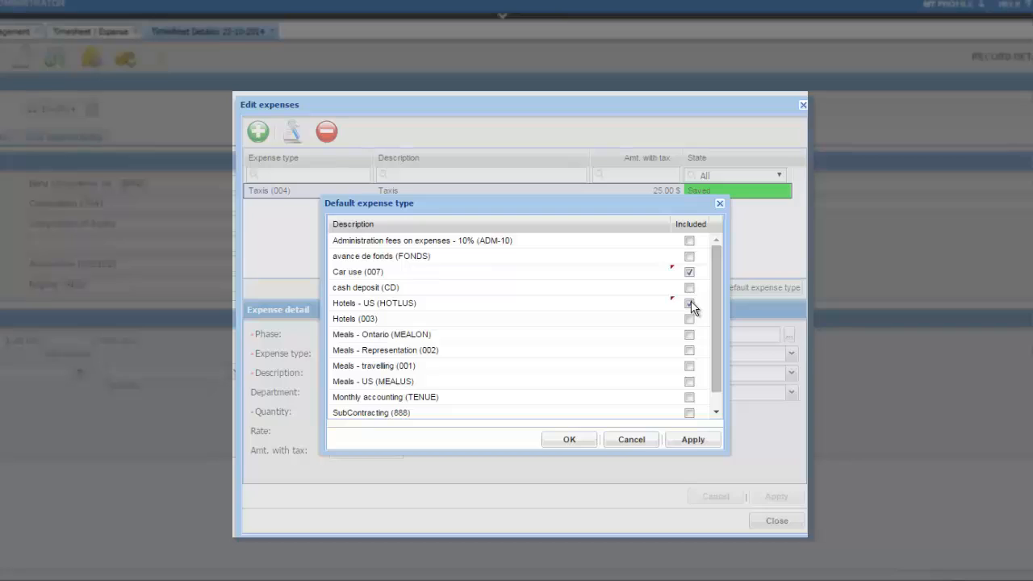
{"action": "left_click", "coordinate": [689, 303]}
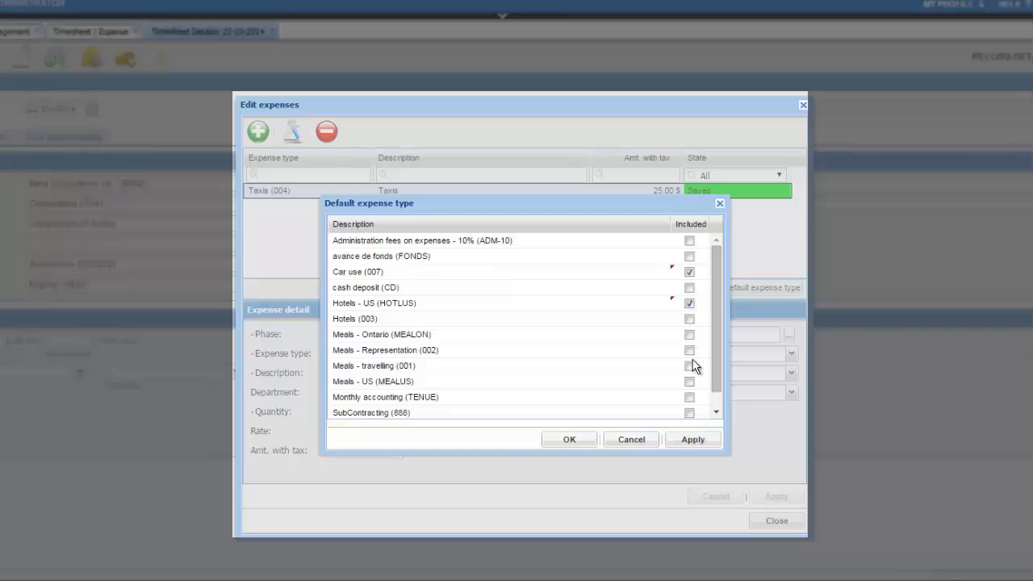
{"action": "left_click", "coordinate": [563, 440]}
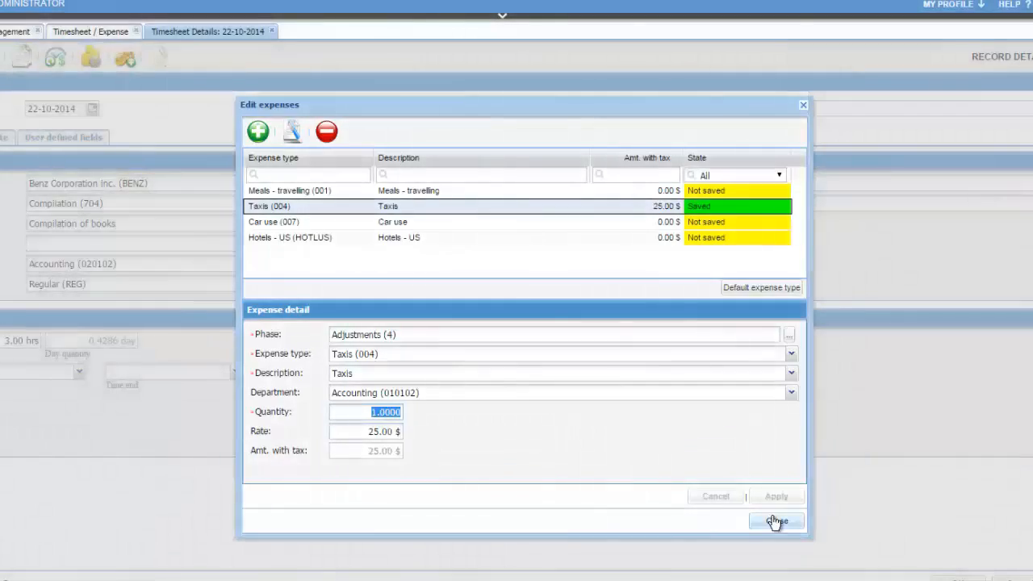
{"action": "left_click", "coordinate": [774, 522]}
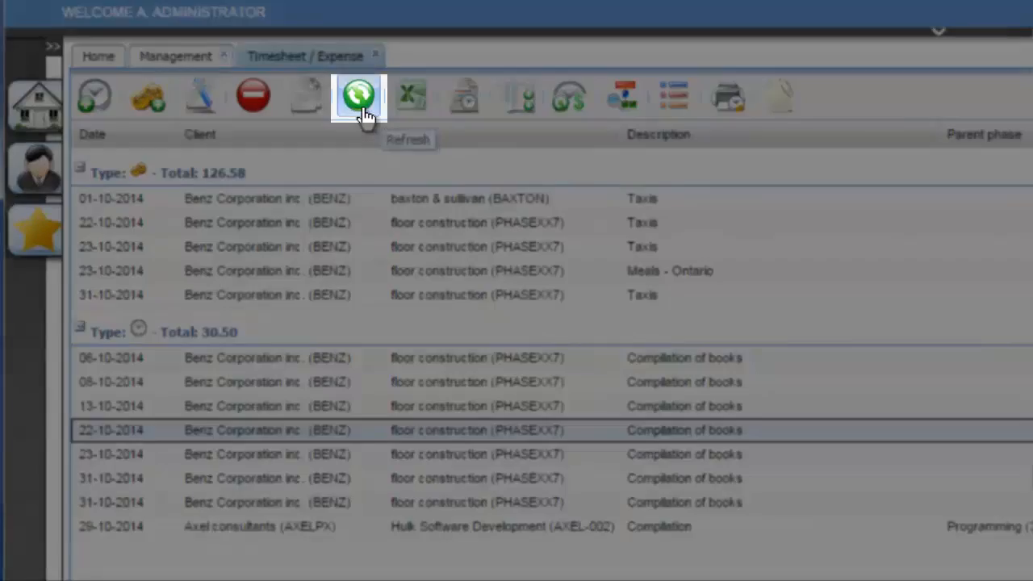
{"action": "left_click", "coordinate": [363, 114]}
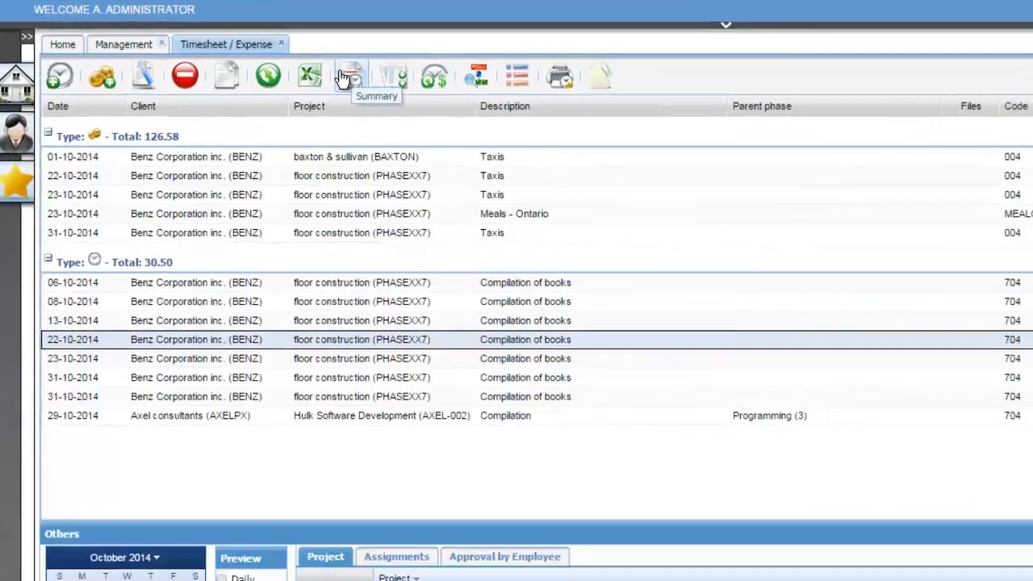
- Review the summary of hours, regular work time and timebanks, and the calendar's color legend, closing each window
{"action": "left_click", "coordinate": [465, 97]}
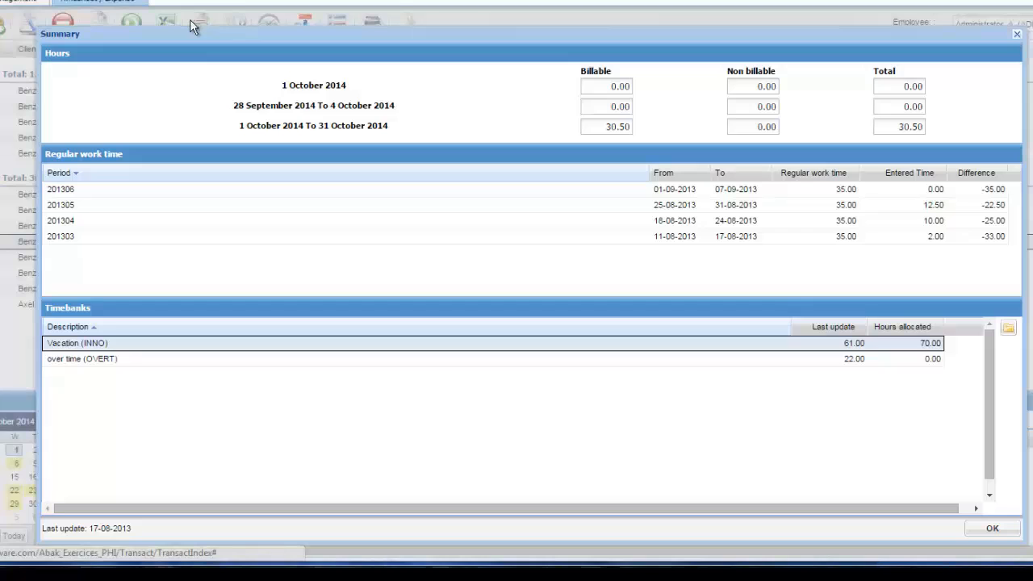
{"action": "left_click", "coordinate": [1002, 531]}
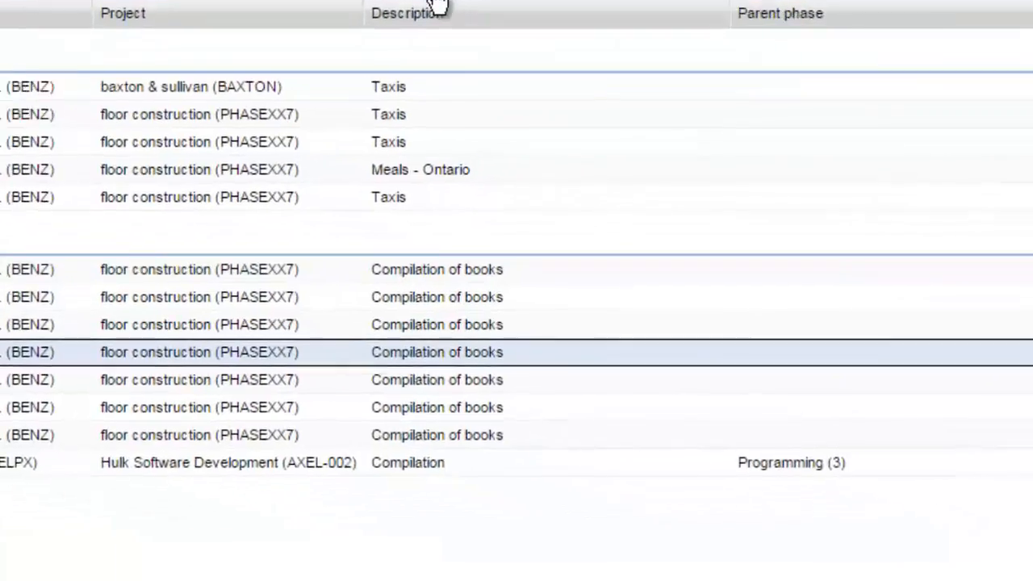
{"action": "left_click", "coordinate": [615, 98]}
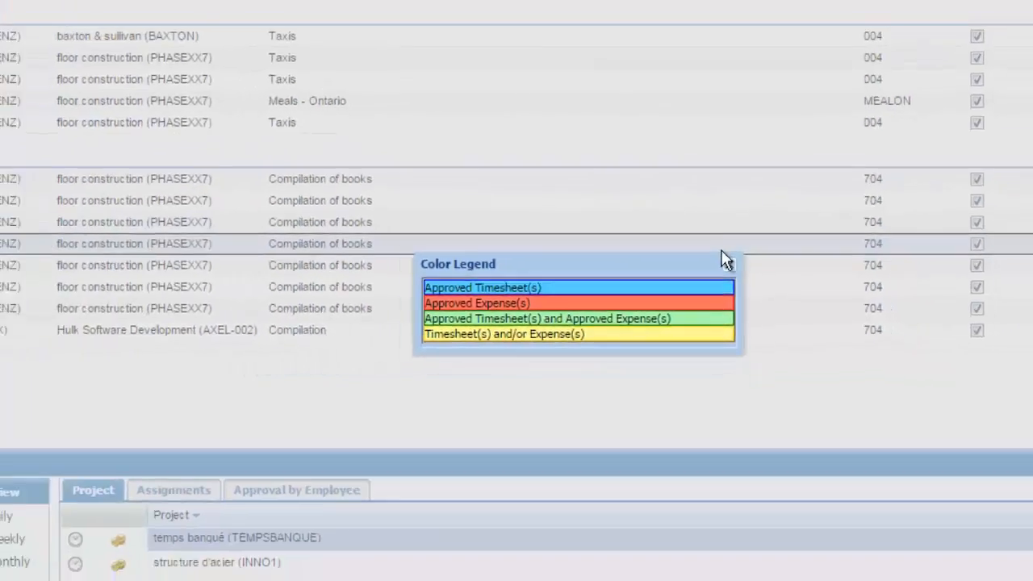
{"action": "left_click", "coordinate": [714, 229]}
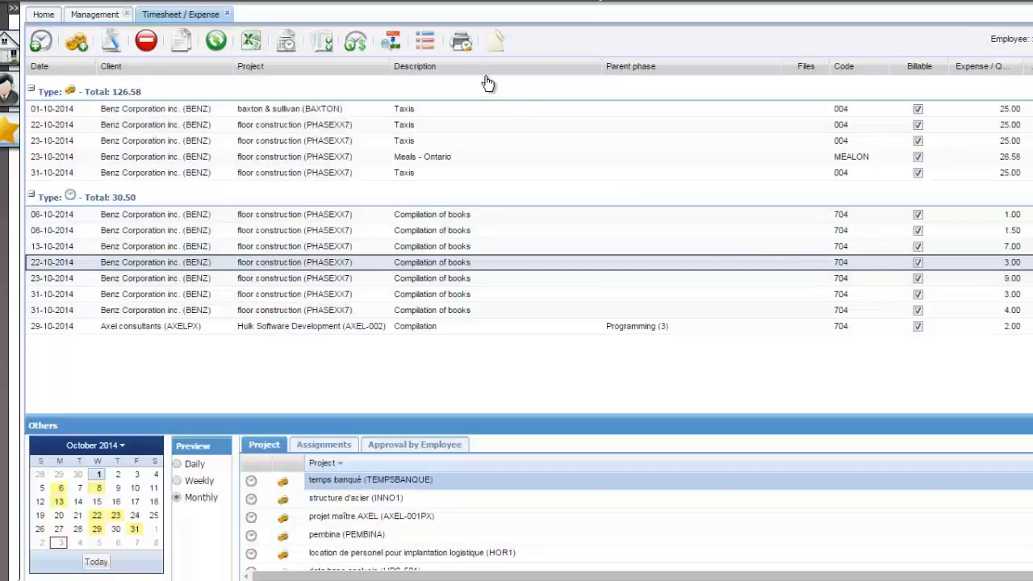
{"action": "left_click", "coordinate": [461, 45]}
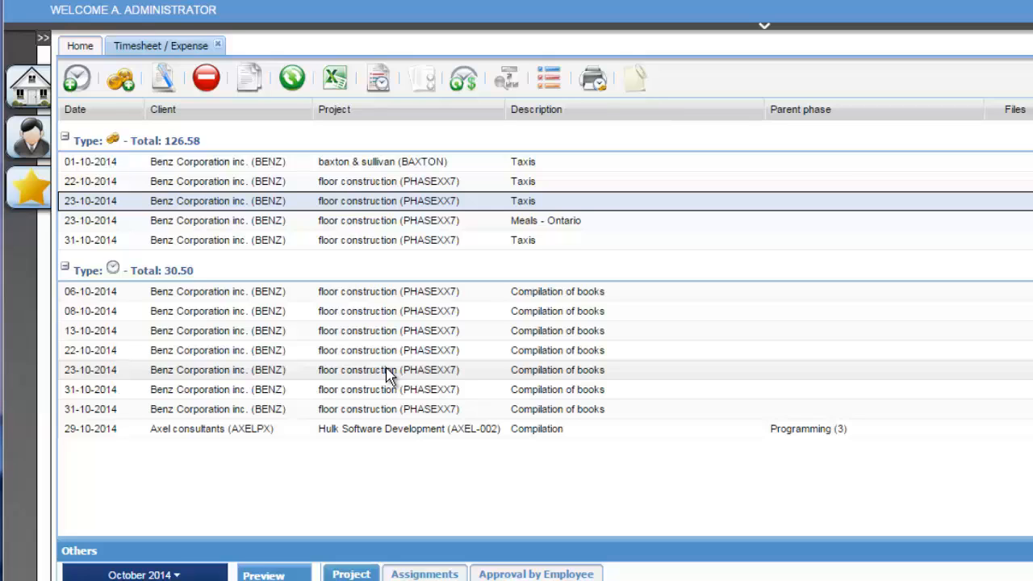
- Add a document to the 23-10-2014 Taxis expense with description "taxi receipt" and document type out of town transportation (01)
{"action": "left_click", "coordinate": [635, 80]}
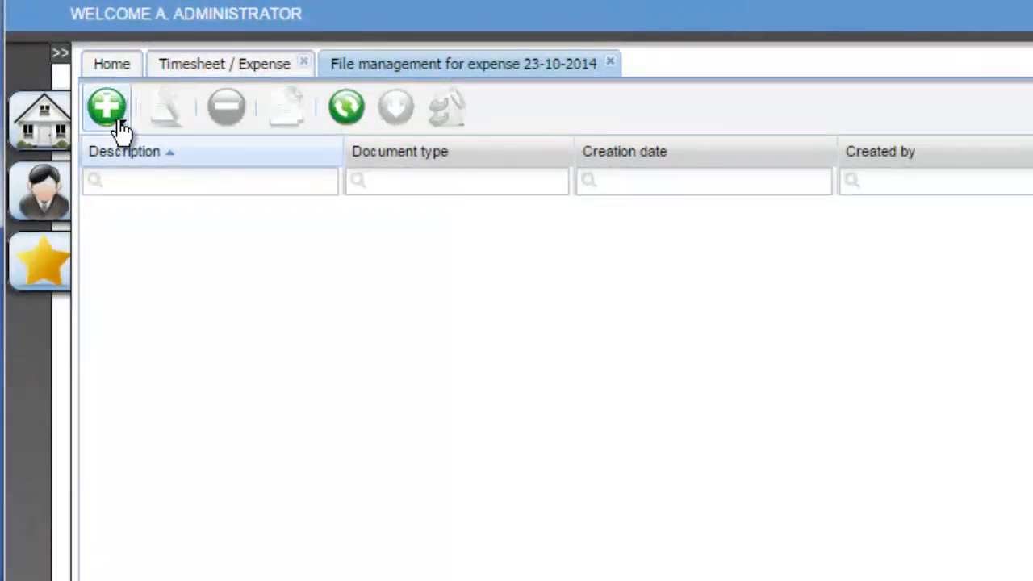
{"action": "left_click", "coordinate": [119, 129]}
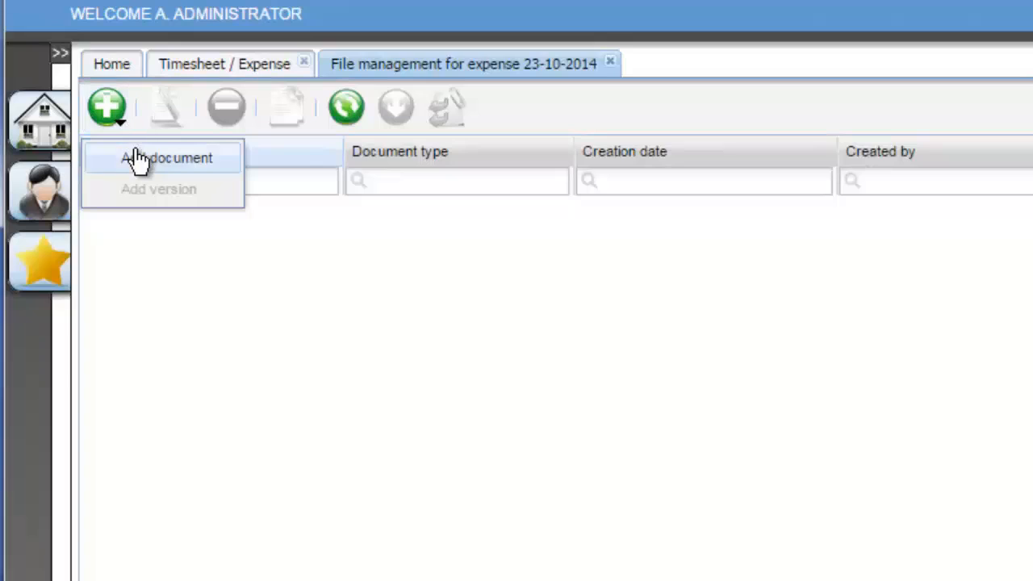
{"action": "left_click", "coordinate": [134, 160]}
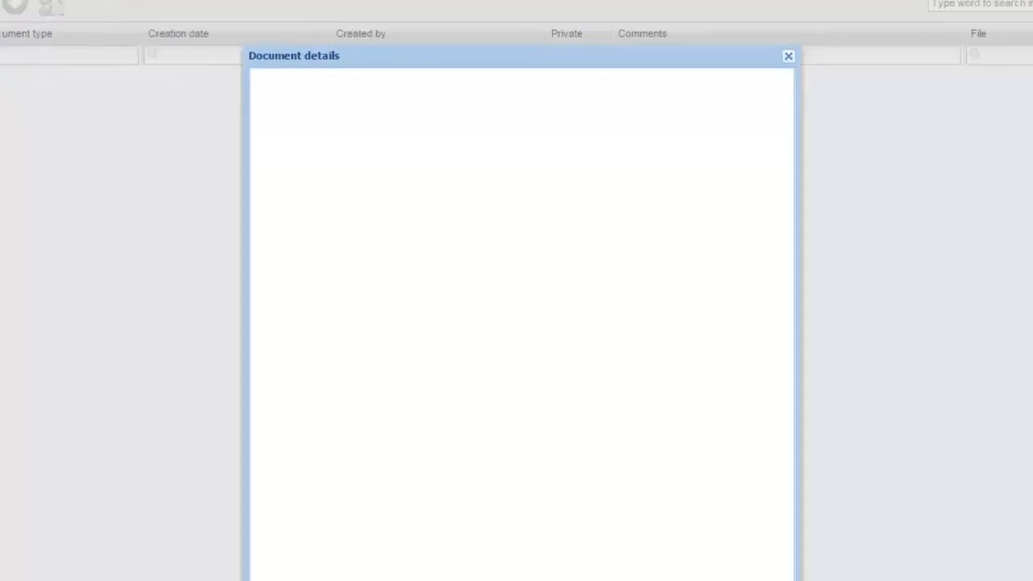
{"action": "type", "text": "taxi receipt"}
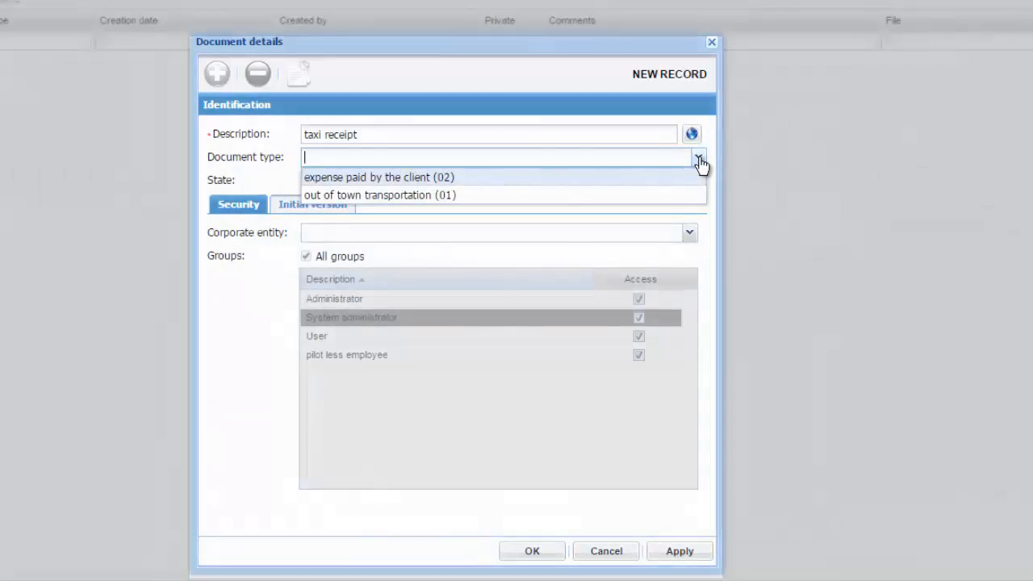
{"action": "left_click", "coordinate": [698, 159]}
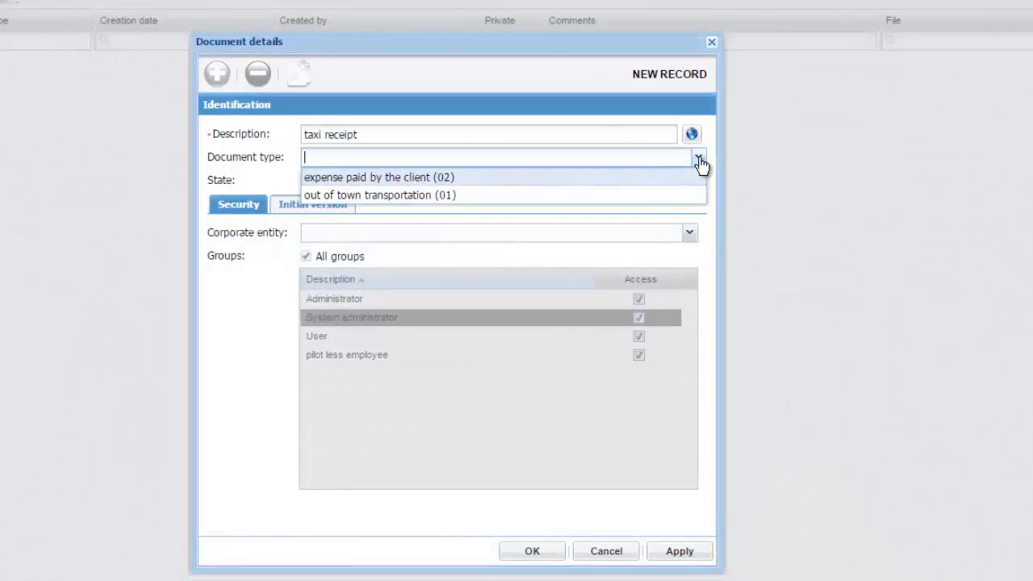
{"action": "left_click", "coordinate": [551, 196]}
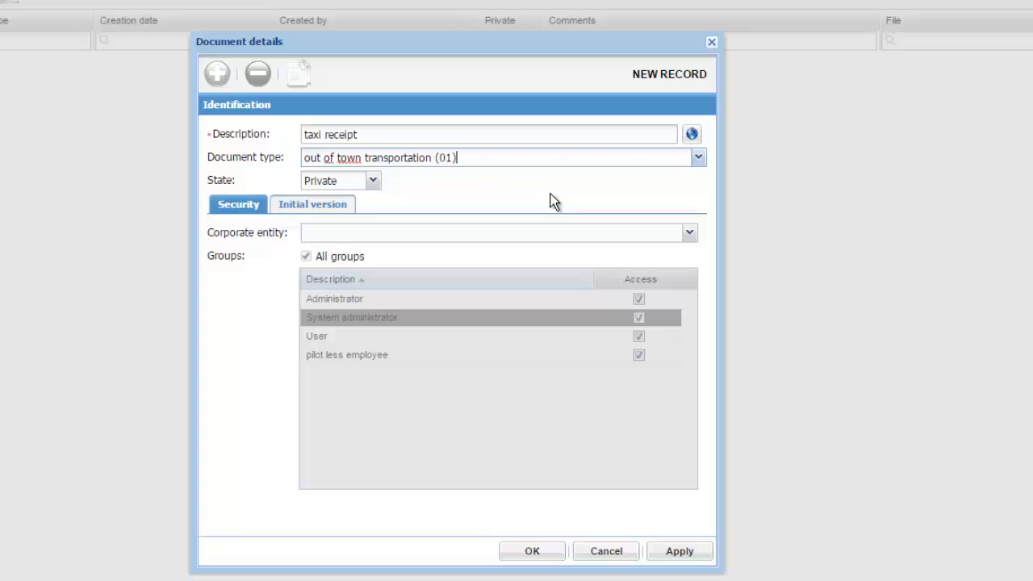
- Attach Taxi receipt.png as the document's initial version and save the document
{"action": "left_click", "coordinate": [297, 201]}
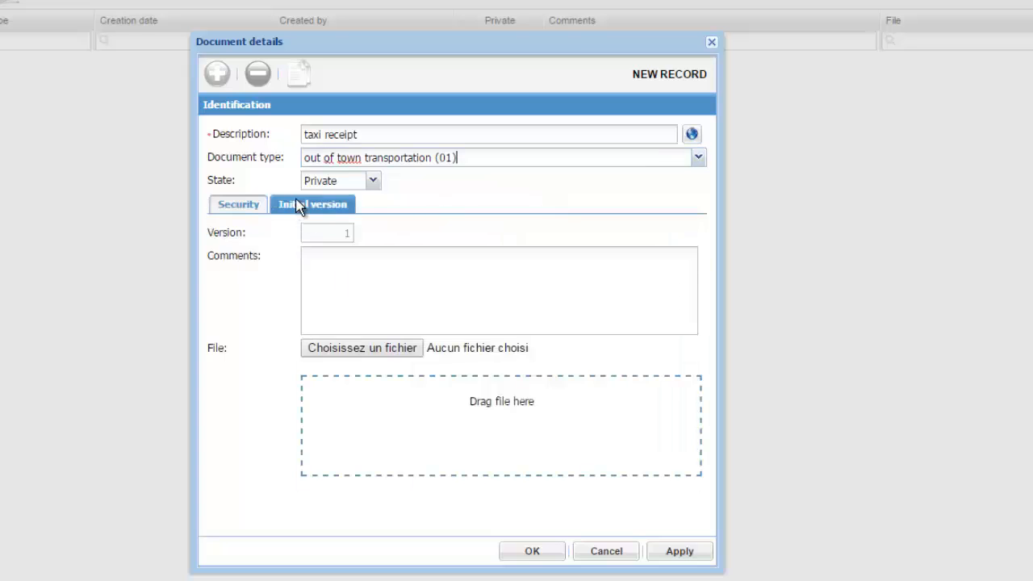
{"action": "left_click", "coordinate": [361, 348]}
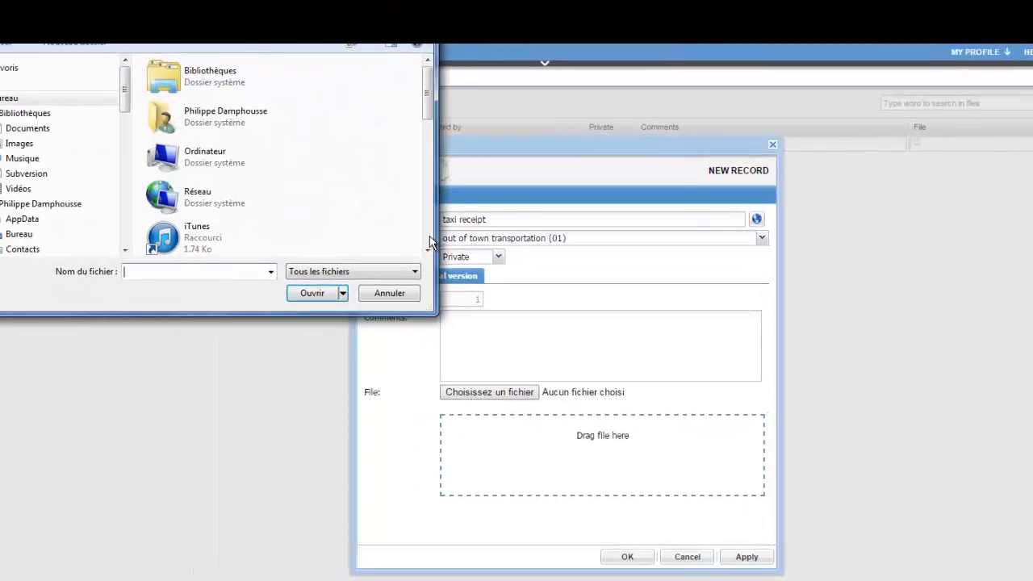
{"action": "scroll", "coordinate": [430, 242], "scroll_direction": "down", "scroll_amount": 5}
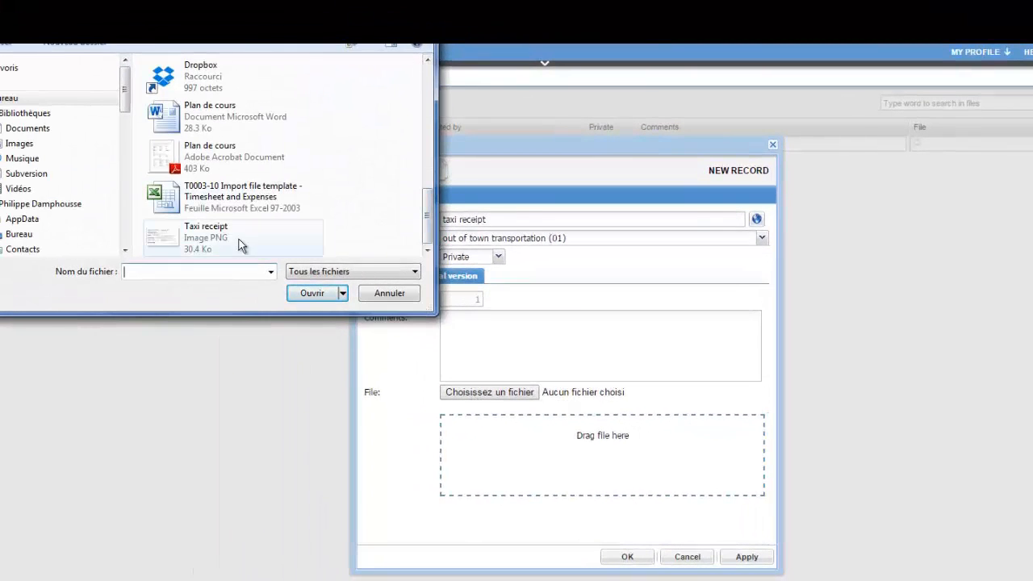
{"action": "left_click", "coordinate": [239, 239]}
{"action": "left_click", "coordinate": [298, 290]}
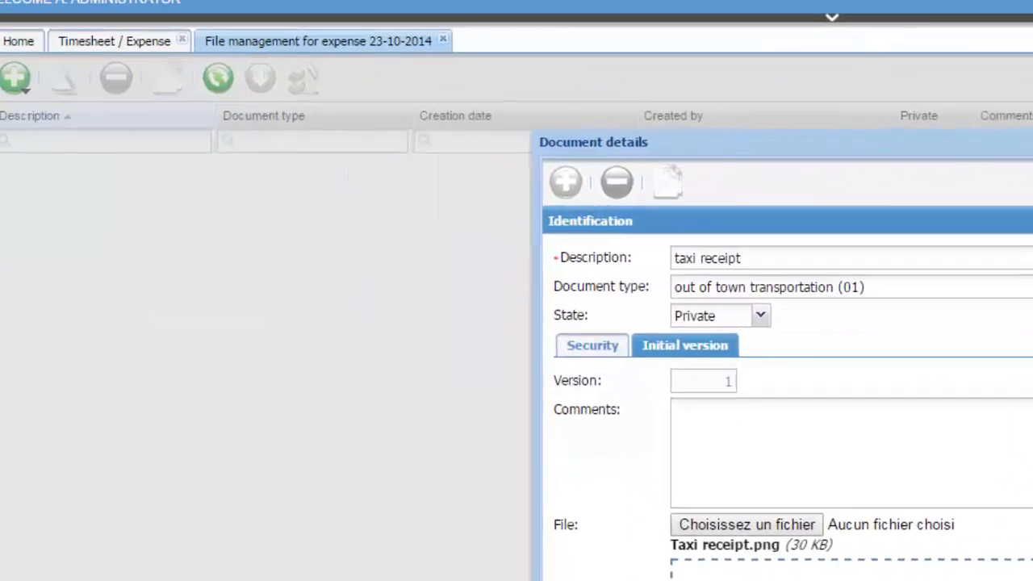
{"action": "left_click", "coordinate": [612, 551]}
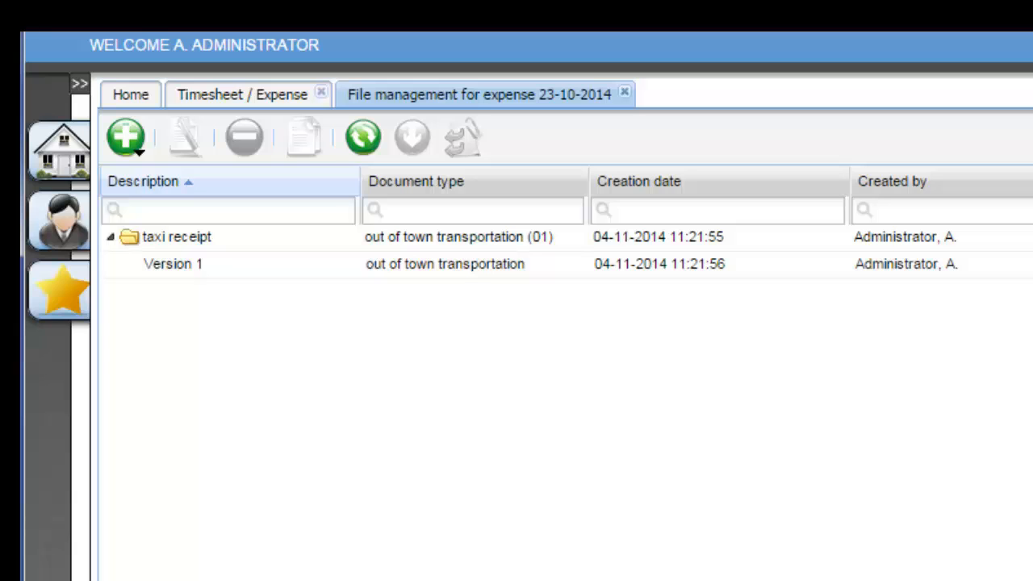
- Download Version 1 of the expense's taxi receipt document
{"action": "left_click", "coordinate": [358, 265]}
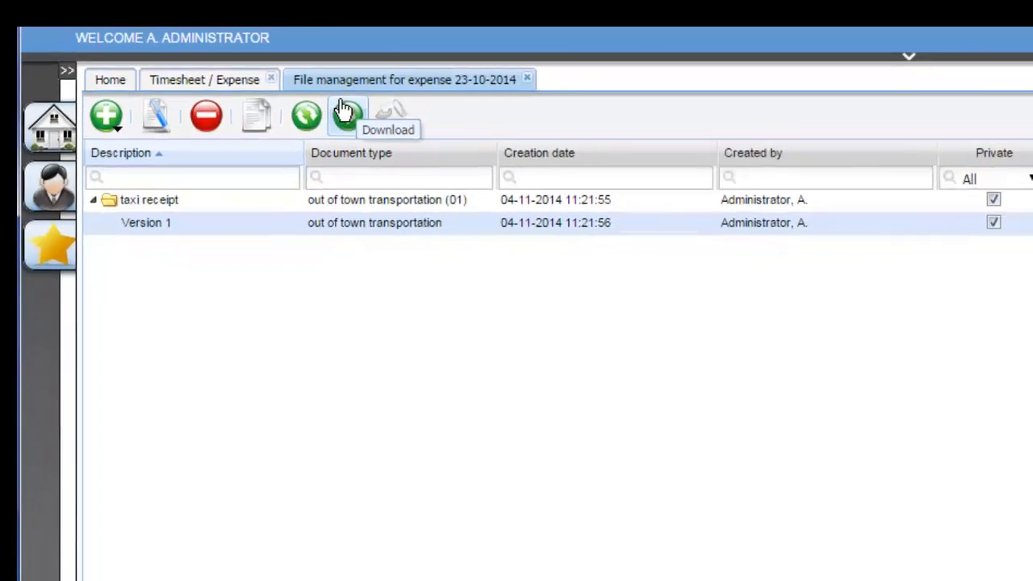
{"action": "left_click", "coordinate": [410, 133]}
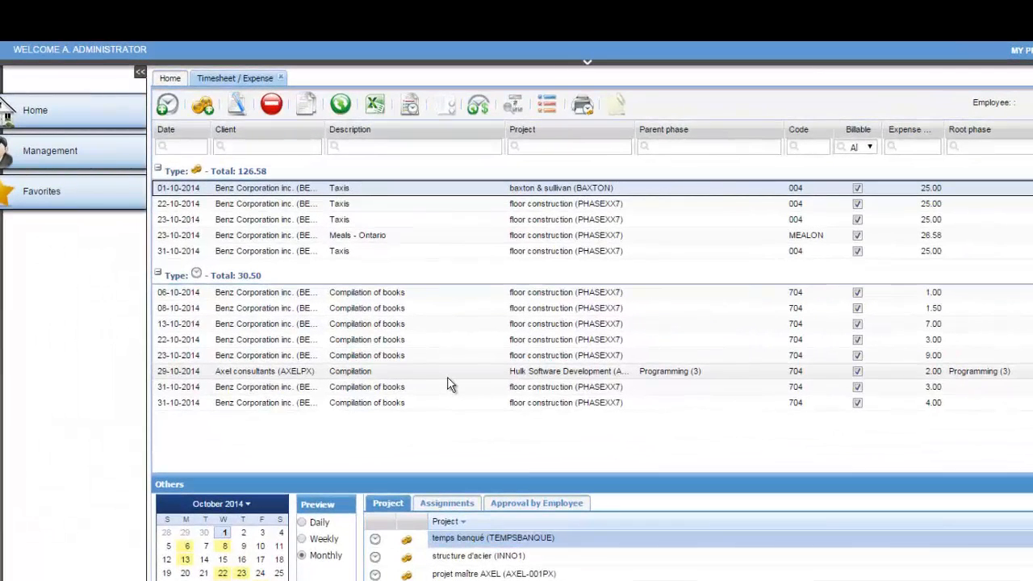
- Hide the Code column and show the Phase column in the timesheet and expense list
{"action": "left_click", "coordinate": [630, 131]}
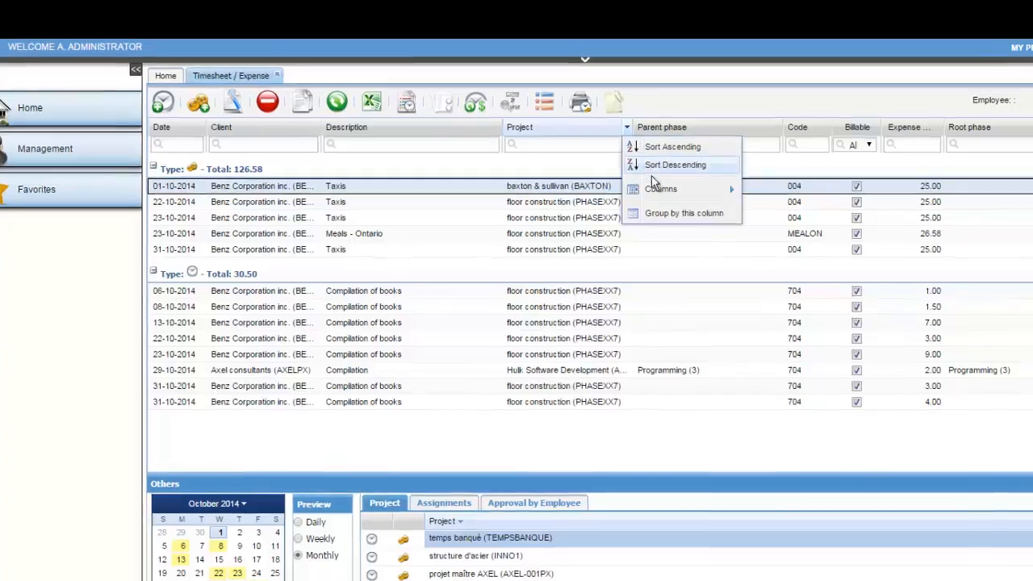
{"action": "mouse_move", "coordinate": [658, 191]}
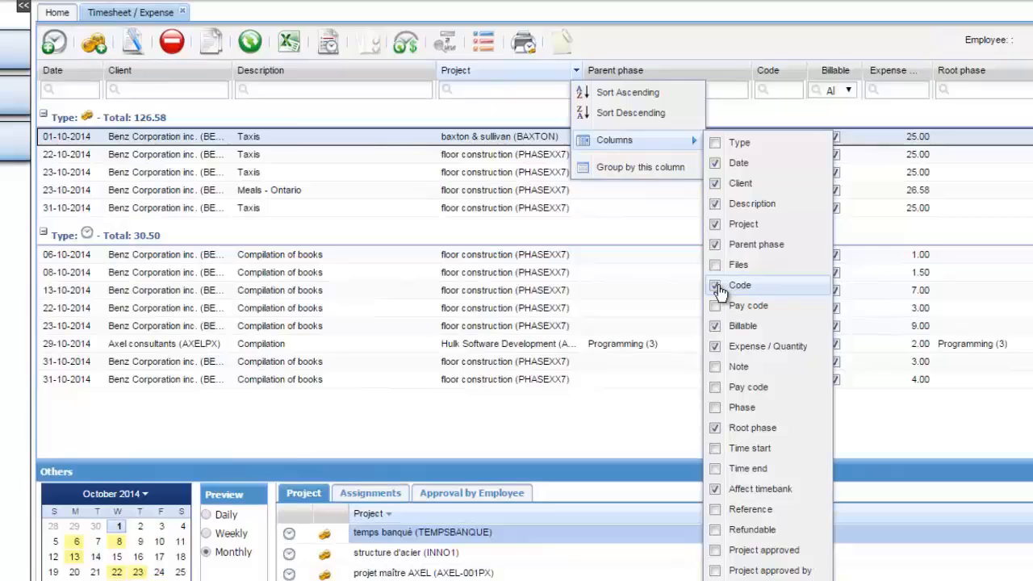
{"action": "left_click", "coordinate": [716, 286]}
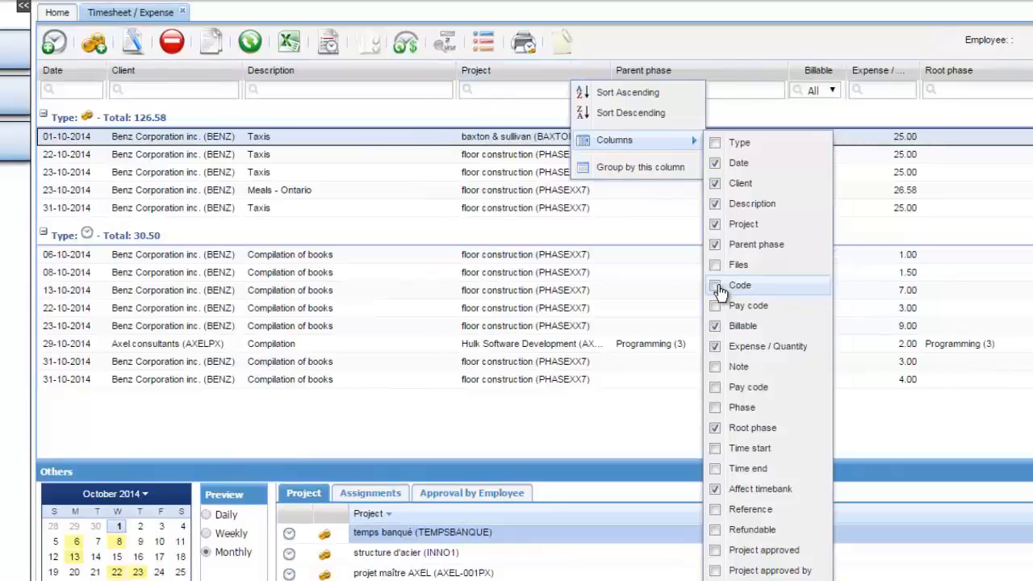
{"action": "left_click", "coordinate": [717, 409]}
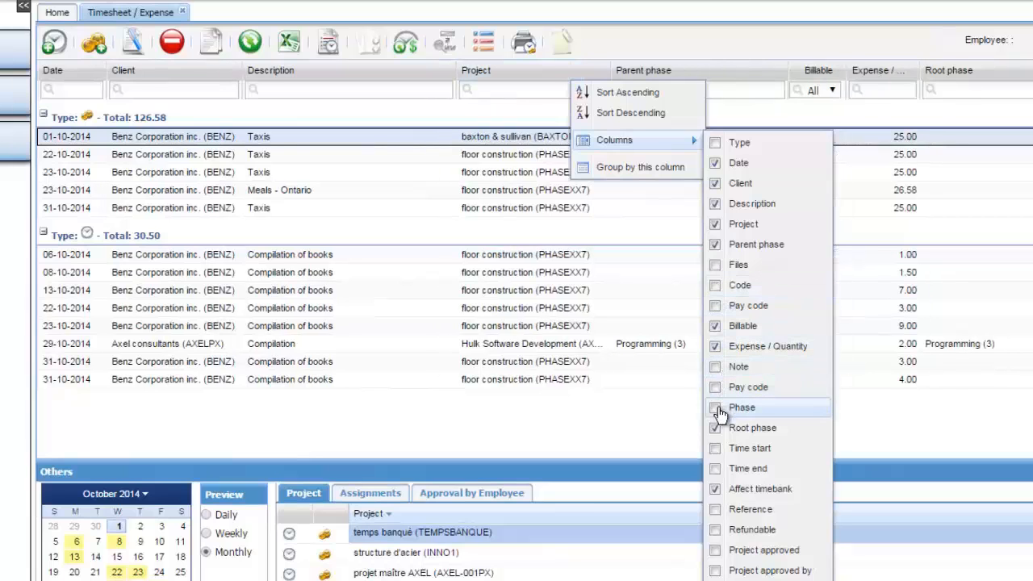
{"action": "left_click", "coordinate": [633, 426]}
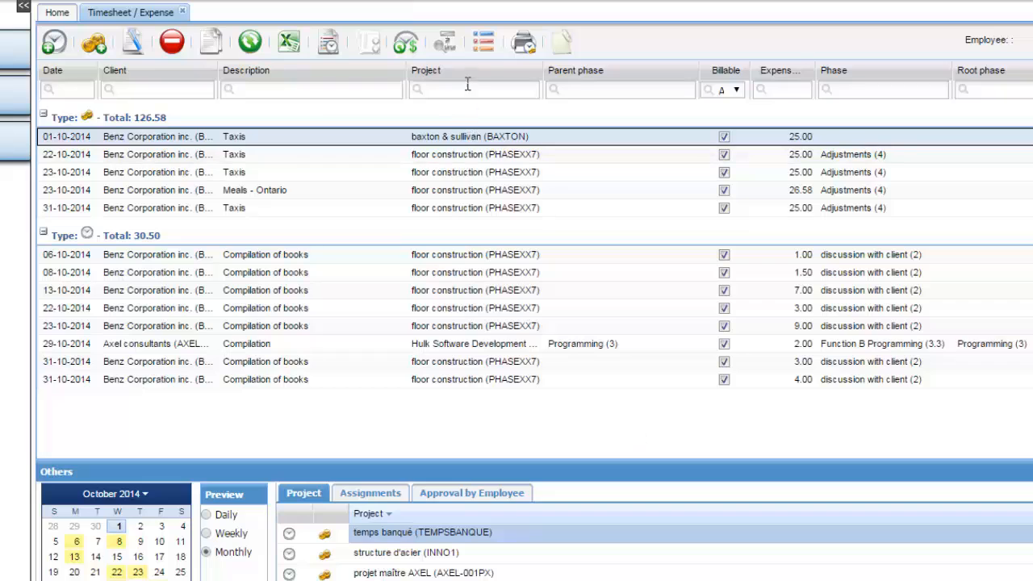
- Move the Project column before Description and sort the list in turn by Project, Description and Phase
{"action": "left_click_drag", "start_coordinate": [478, 70], "coordinate": [224, 69]}
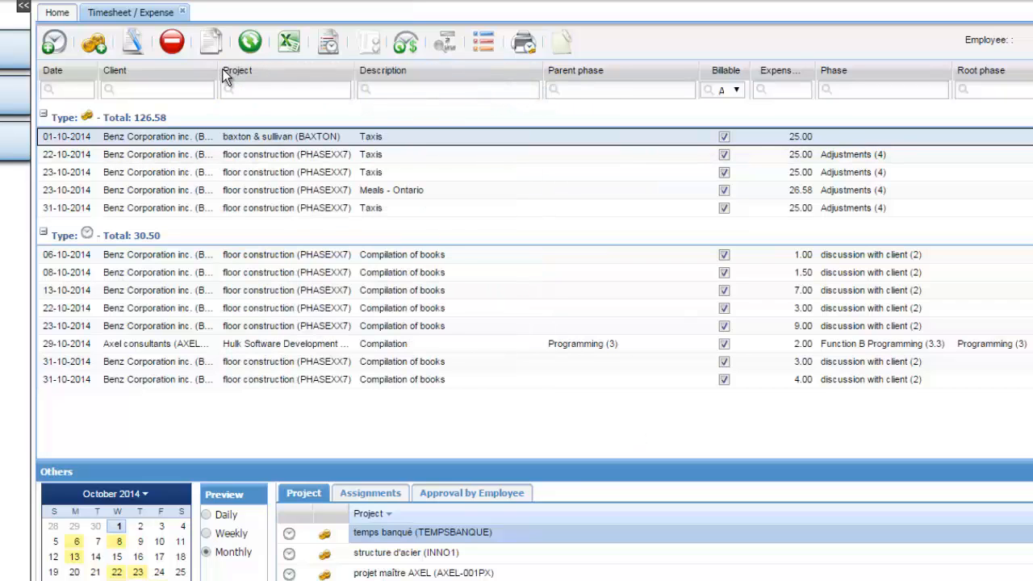
{"action": "left_click", "coordinate": [280, 73]}
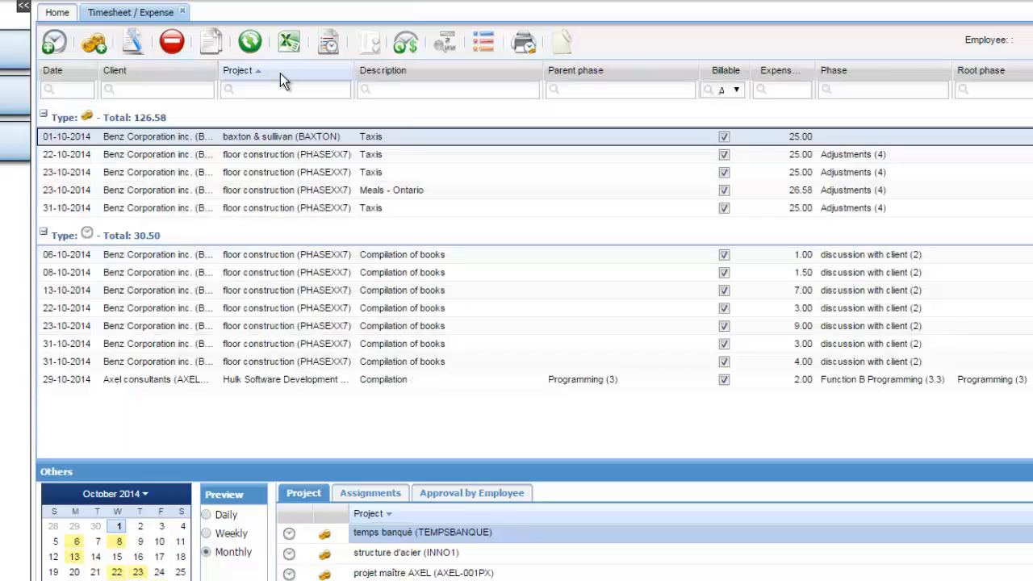
{"action": "left_click", "coordinate": [380, 71]}
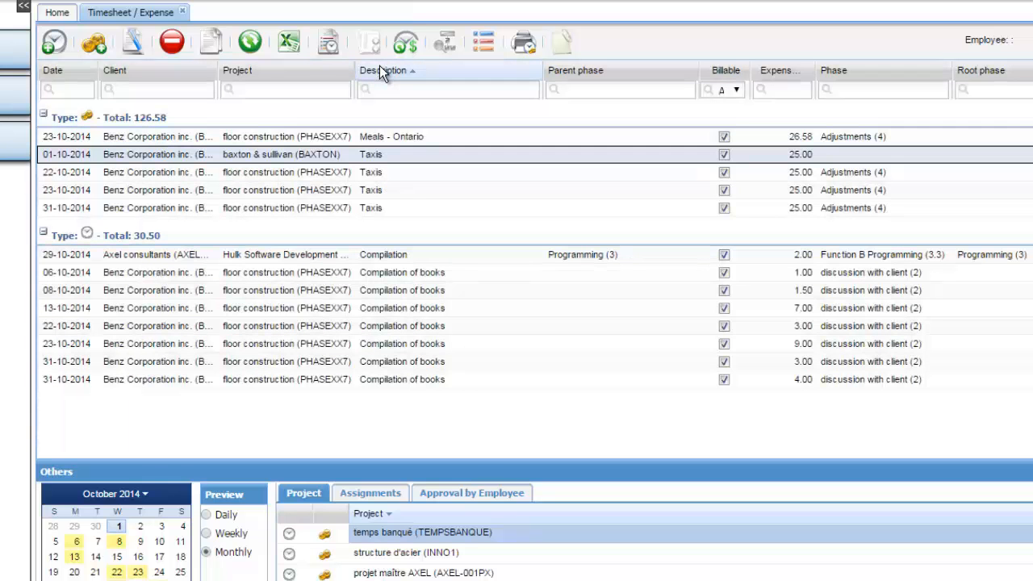
{"action": "left_click", "coordinate": [863, 68]}
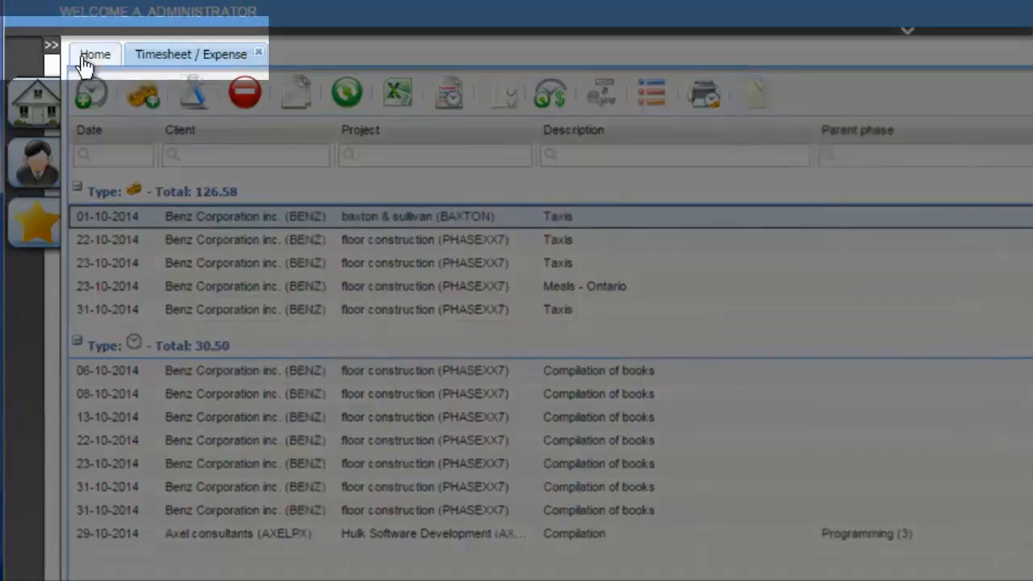
- Expand the side navigation menu and the collapsed Others section below the list
{"action": "left_click", "coordinate": [50, 44]}
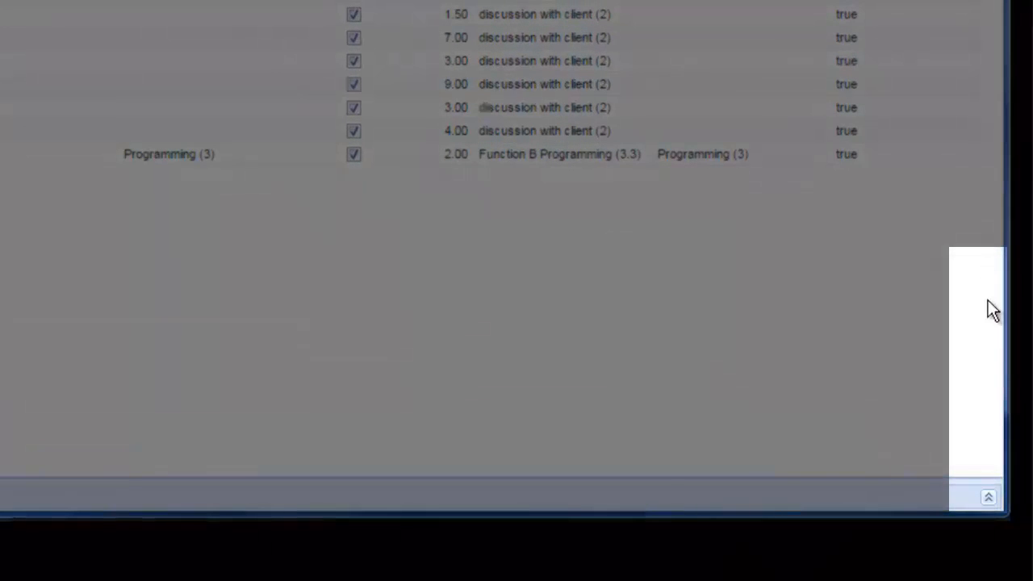
{"action": "left_click", "coordinate": [983, 484]}
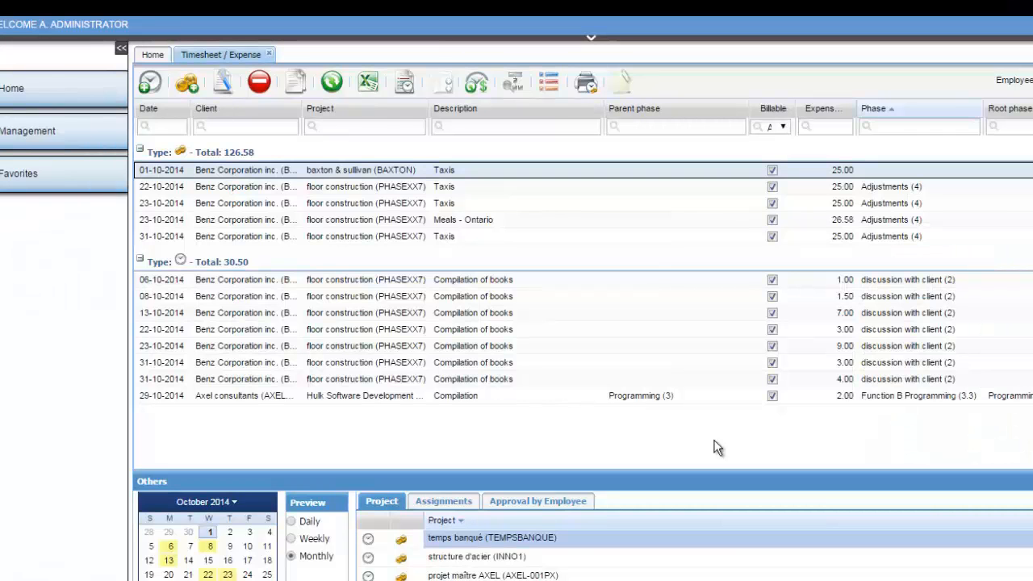
- Show the grouping bar, group the list additionally by Project, and remove the Project grouping again
{"action": "right_click", "coordinate": [654, 279]}
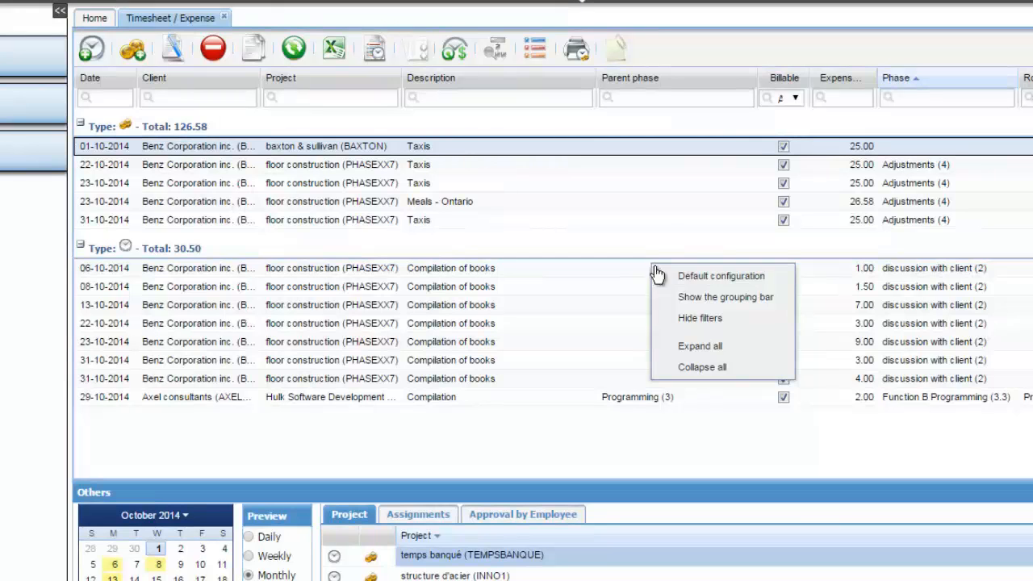
{"action": "left_click", "coordinate": [700, 302]}
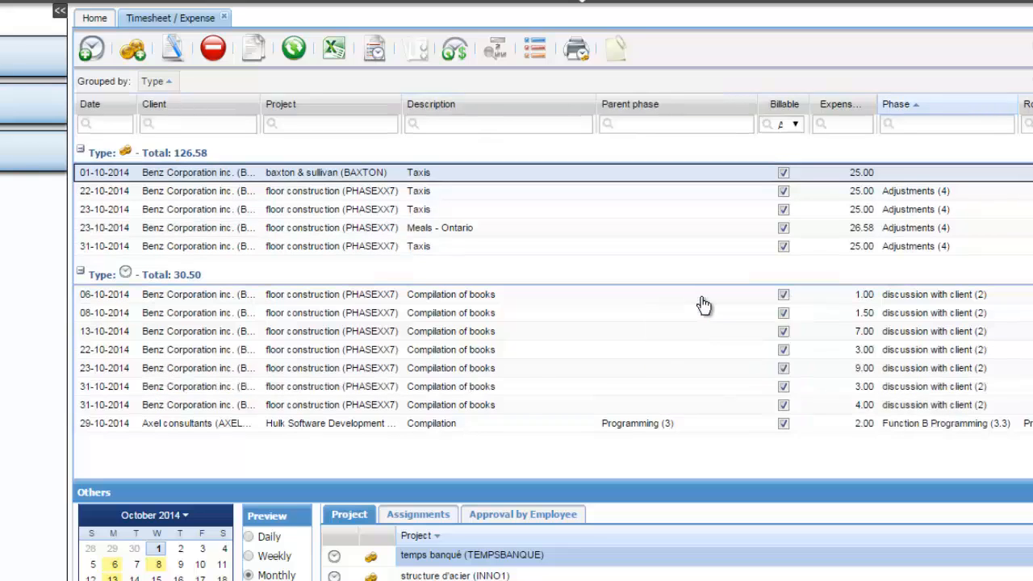
{"action": "mouse_move", "coordinate": [290, 104]}
{"action": "left_mouse_down"}
{"action": "mouse_move", "coordinate": [327, 99]}
{"action": "mouse_move", "coordinate": [290, 87]}
{"action": "left_mouse_up"}
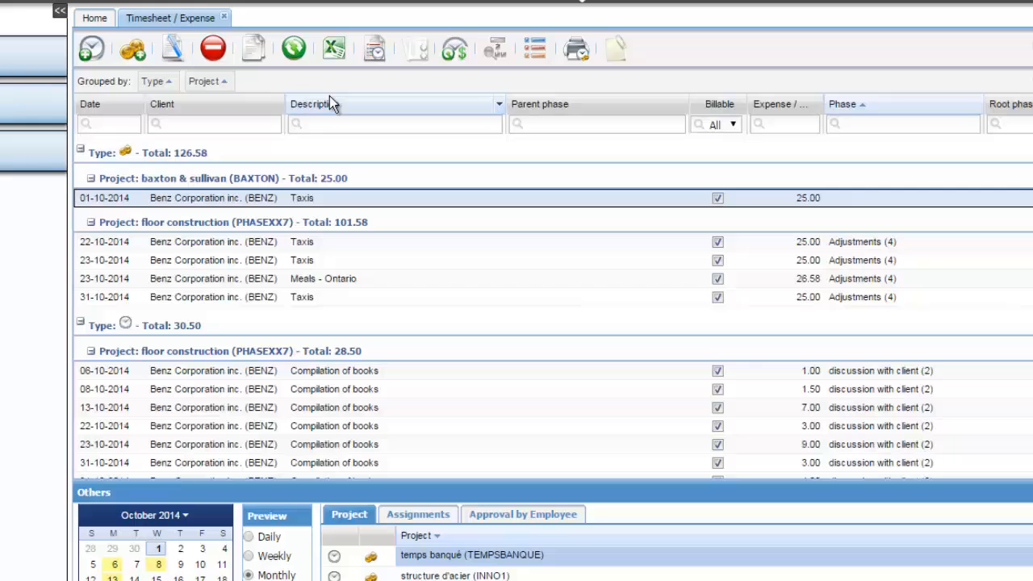
{"action": "left_click_drag", "start_coordinate": [208, 82], "coordinate": [450, 283]}
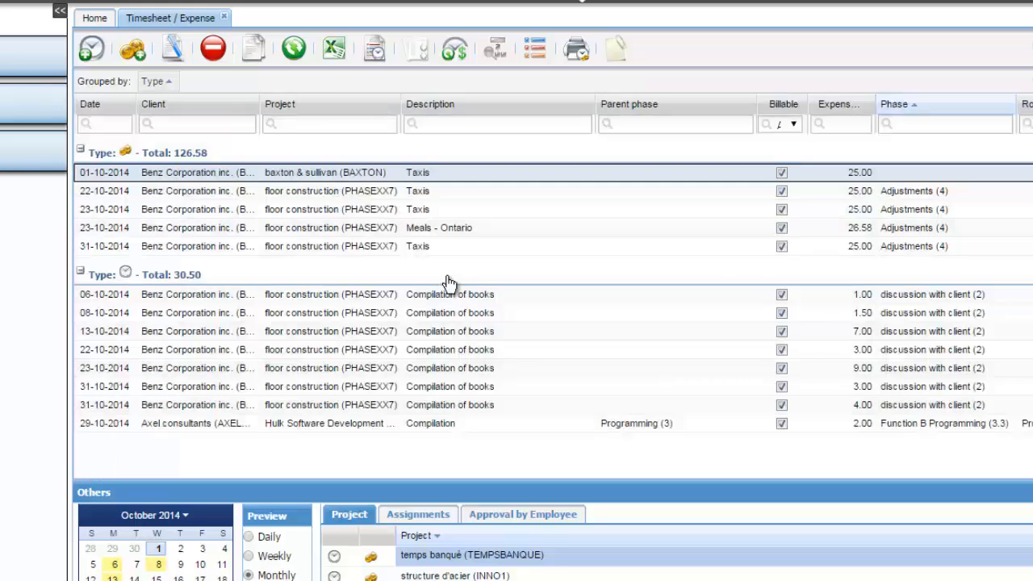
- Hide the column filters of the timesheet and expense list
{"action": "right_click", "coordinate": [577, 274]}
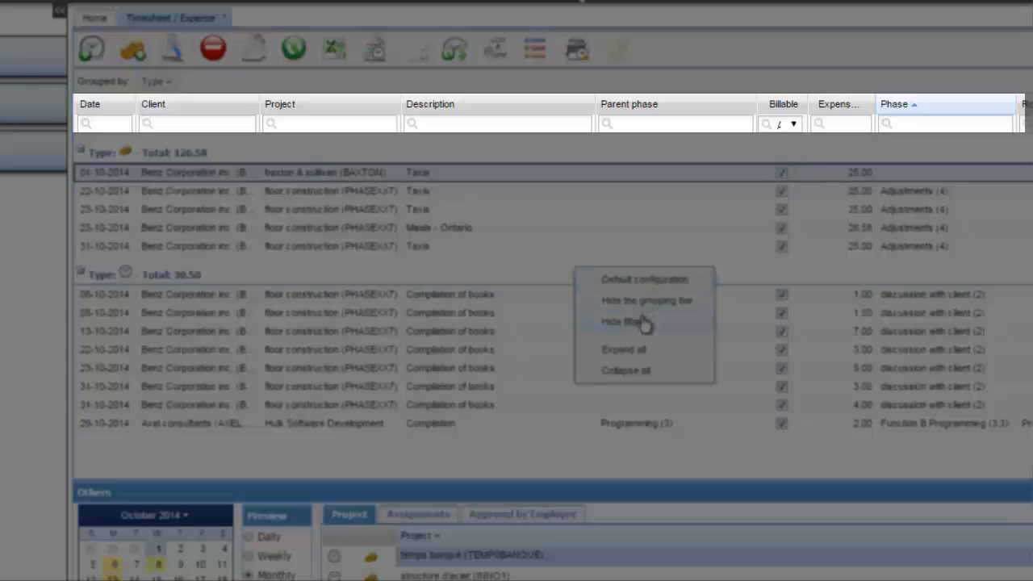
{"action": "left_click", "coordinate": [637, 322]}
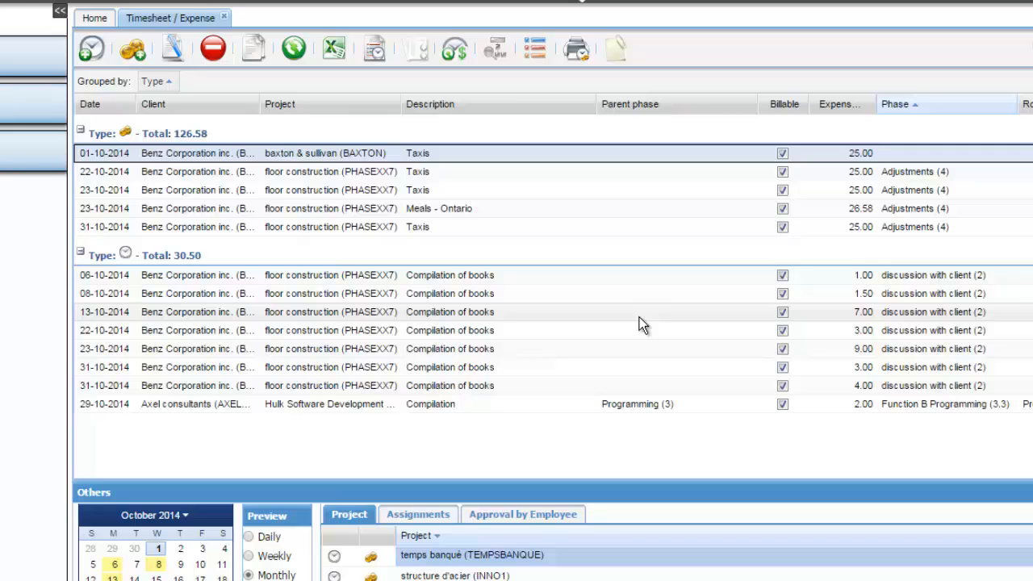
- Collapse all groups of the timesheet and expense list and expand them all again
{"action": "right_click", "coordinate": [639, 317]}
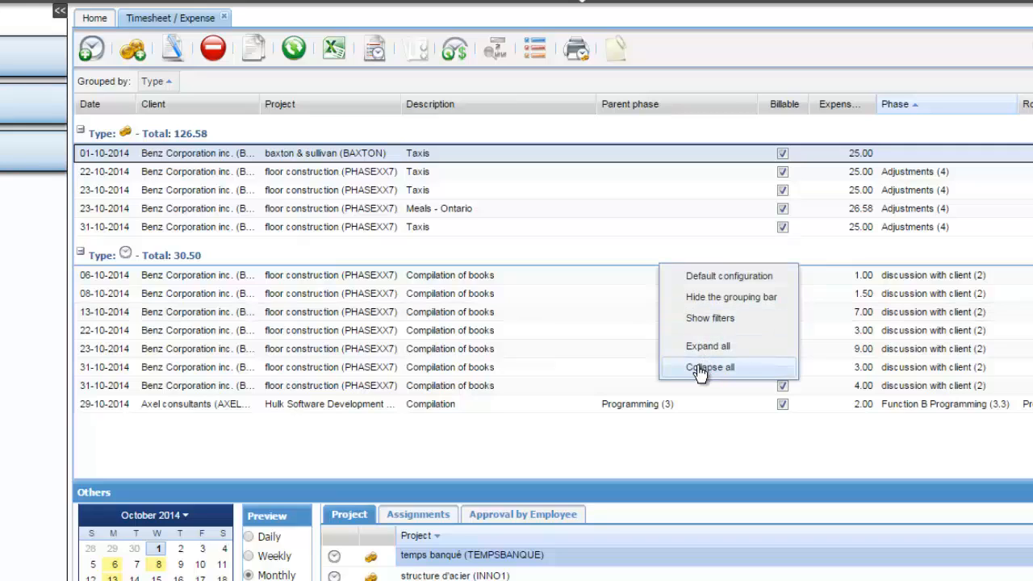
{"action": "left_click", "coordinate": [699, 365]}
{"action": "right_click", "coordinate": [593, 277]}
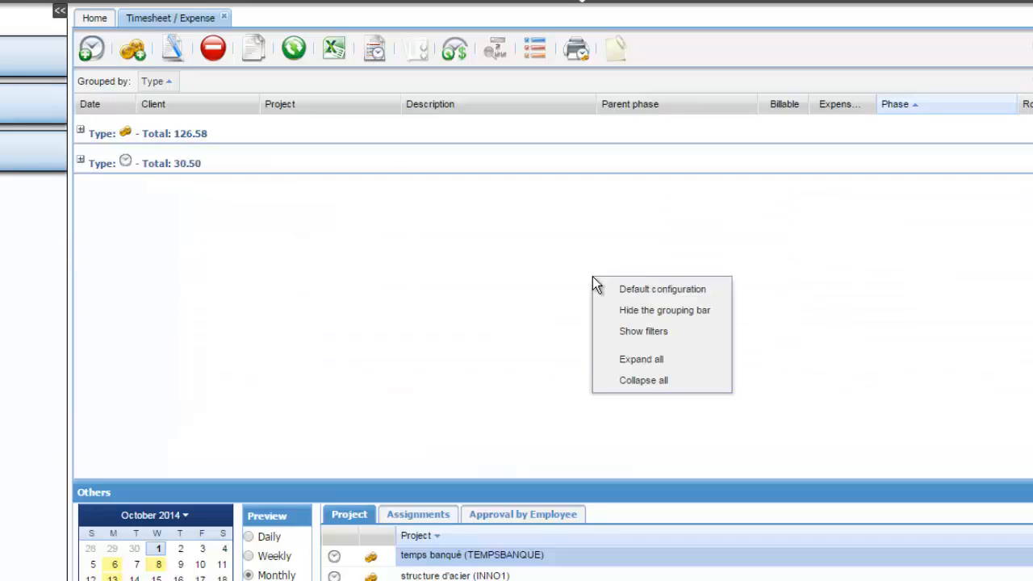
{"action": "left_click", "coordinate": [657, 361]}
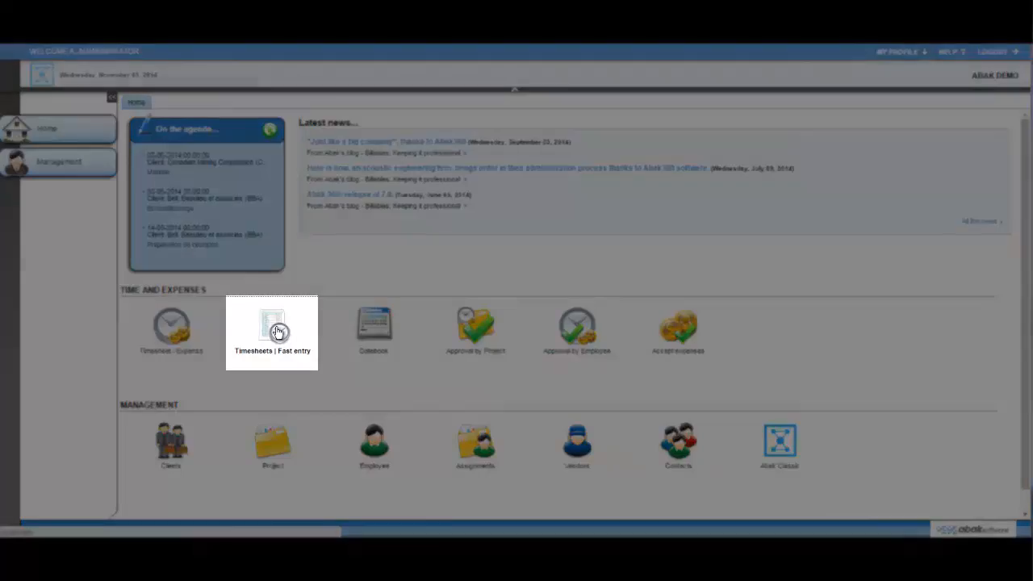
- Open the timesheet fast entry screen and add a line for the administration (ADM) project with the Vacation (VAC) task
{"action": "left_click", "coordinate": [277, 333]}
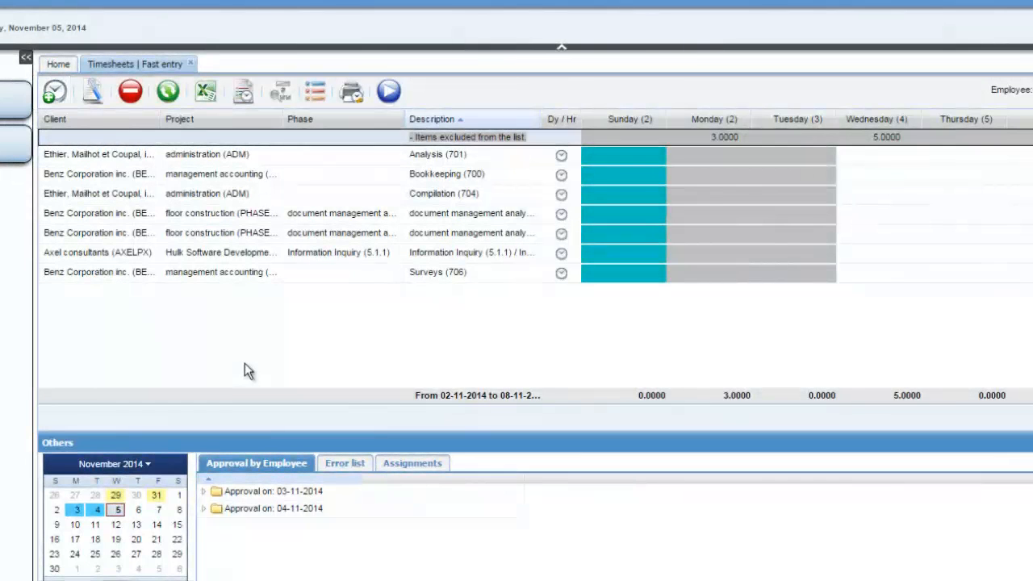
{"action": "left_click", "coordinate": [54, 91]}
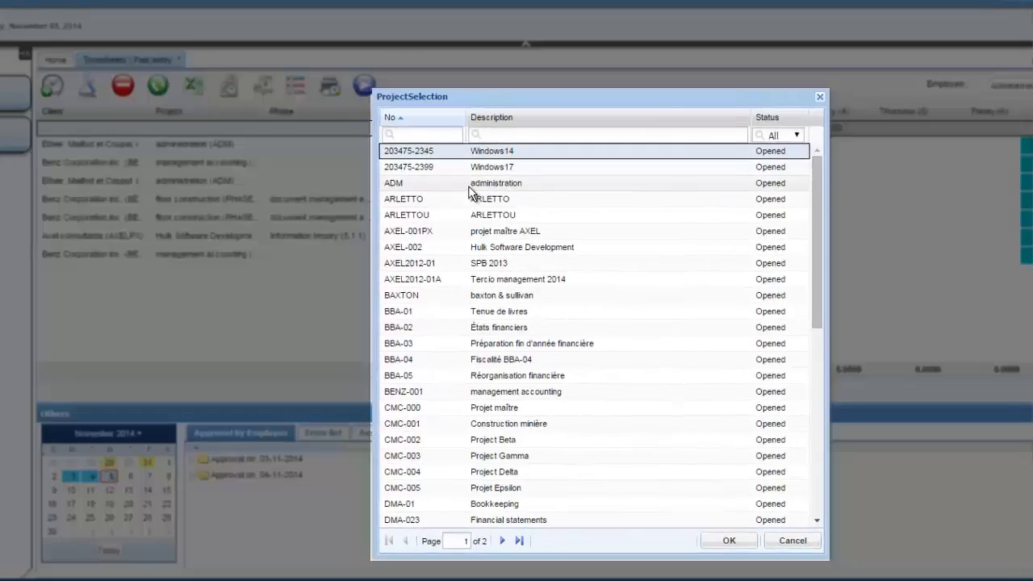
{"action": "left_click", "coordinate": [481, 188]}
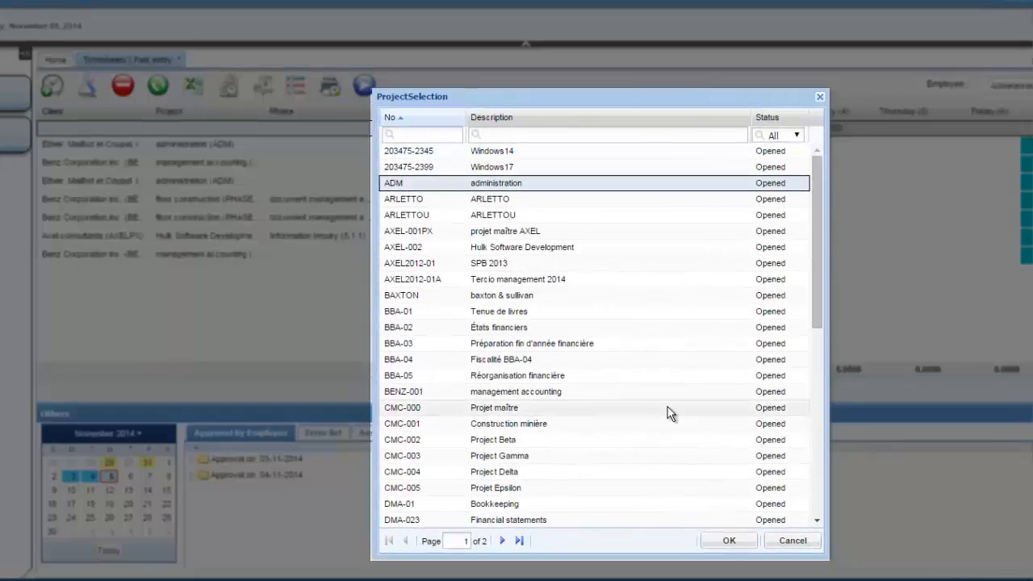
{"action": "left_click", "coordinate": [754, 558]}
{"action": "left_click", "coordinate": [421, 234]}
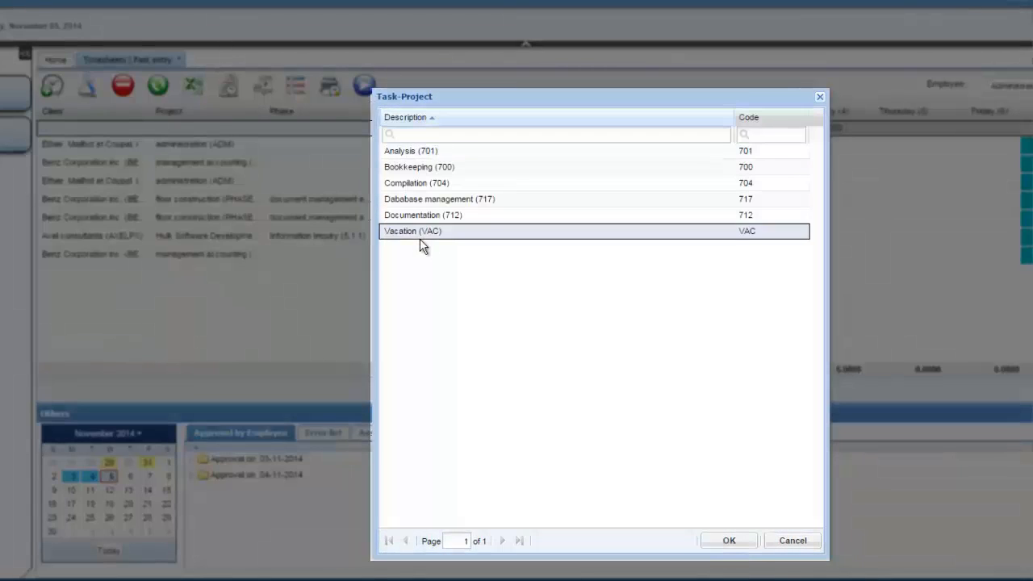
{"action": "left_click", "coordinate": [744, 547]}
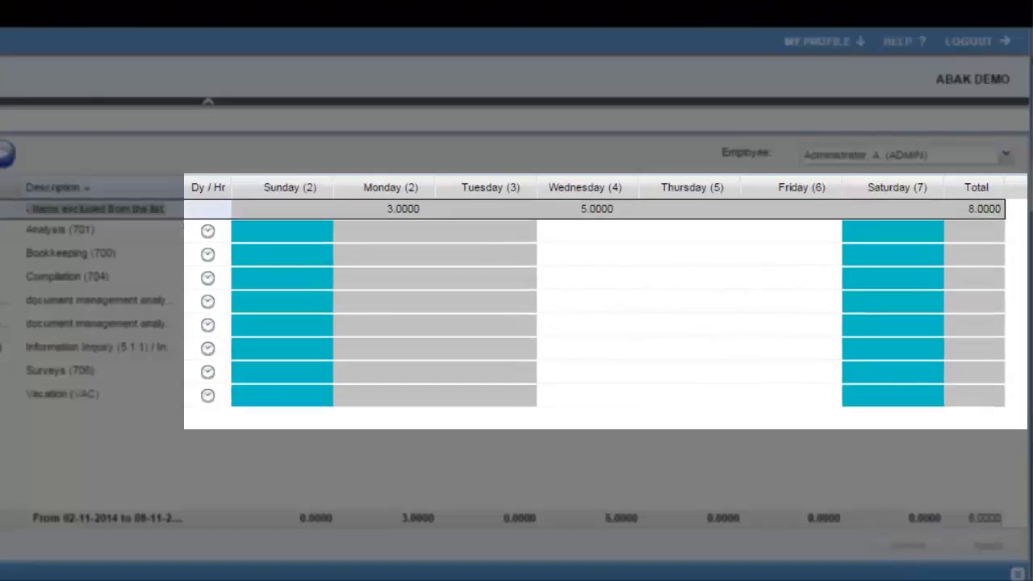
- Enter Wednesday hours of 1.5 for the first document management line and 2 for the Information Inquiry (5.1.1) line
{"action": "left_click", "coordinate": [795, 202]}
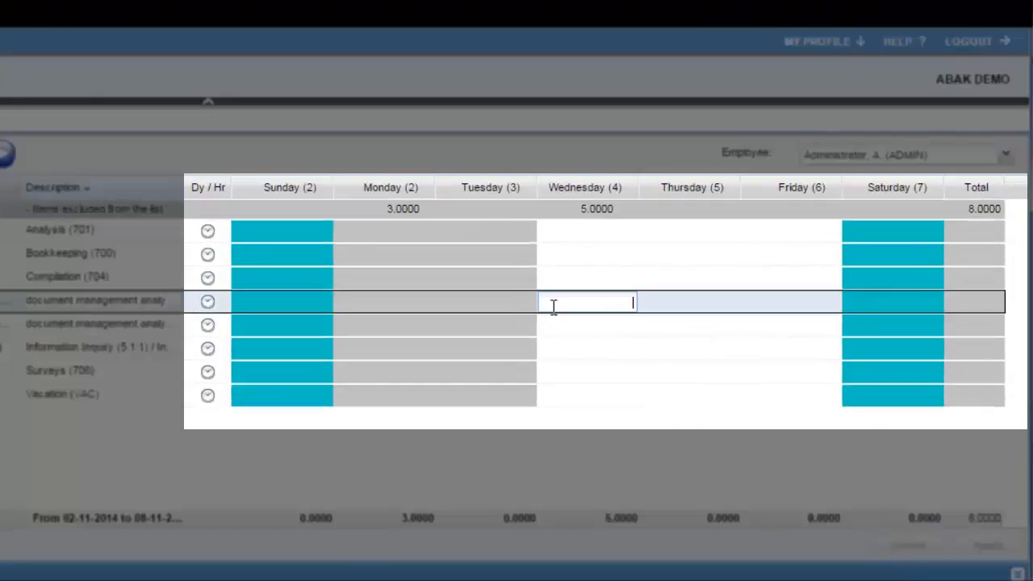
{"action": "type", "text": "1.5"}
{"action": "left_click", "coordinate": [601, 346]}
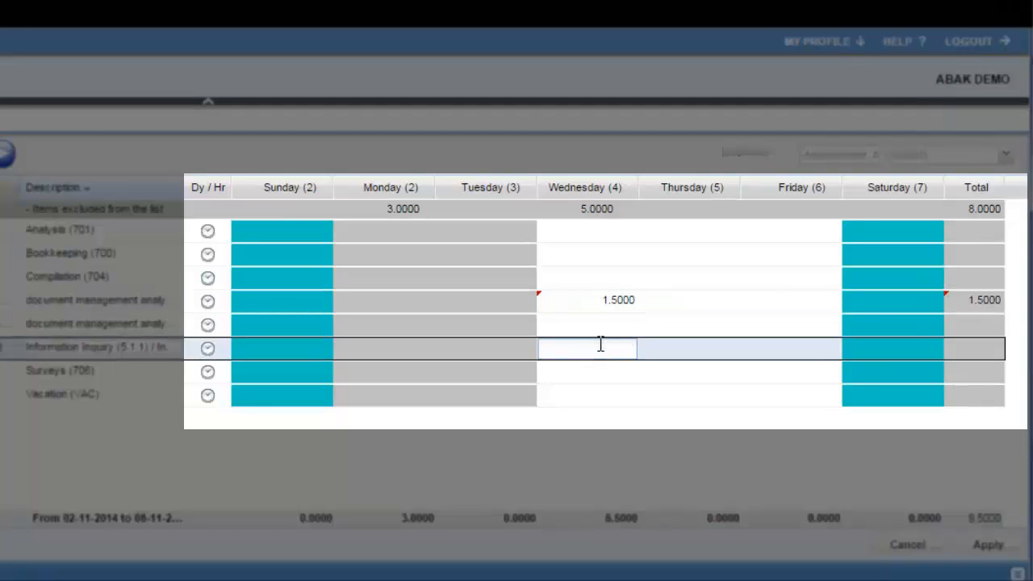
{"action": "type", "text": "2"}
- Enter 3 hours on Thursday for Surveys (706) and 4 hours on Friday for Bookkeeping (700), and apply the timesheet changes
{"action": "left_click", "coordinate": [678, 370]}
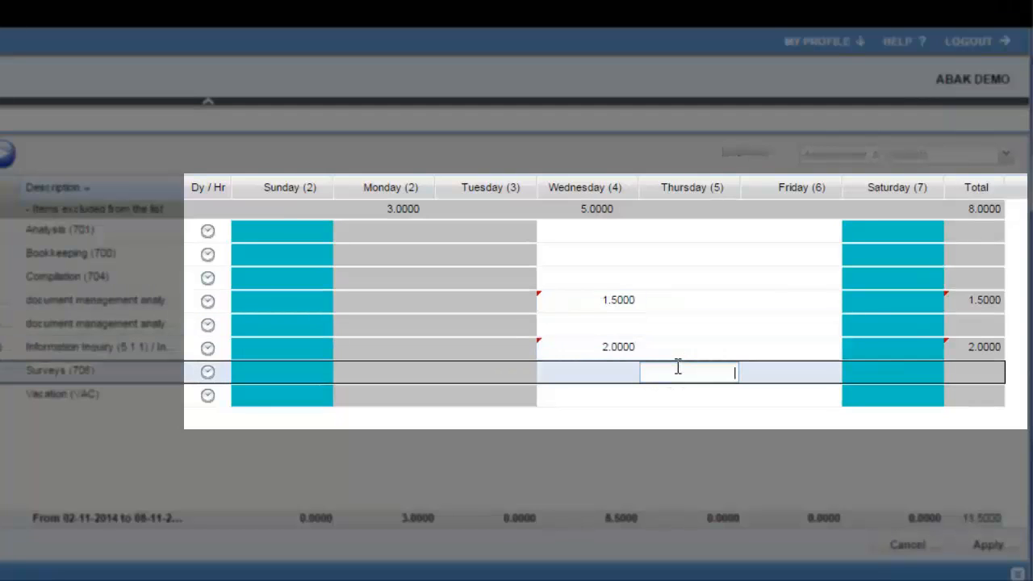
{"action": "type", "text": "3"}
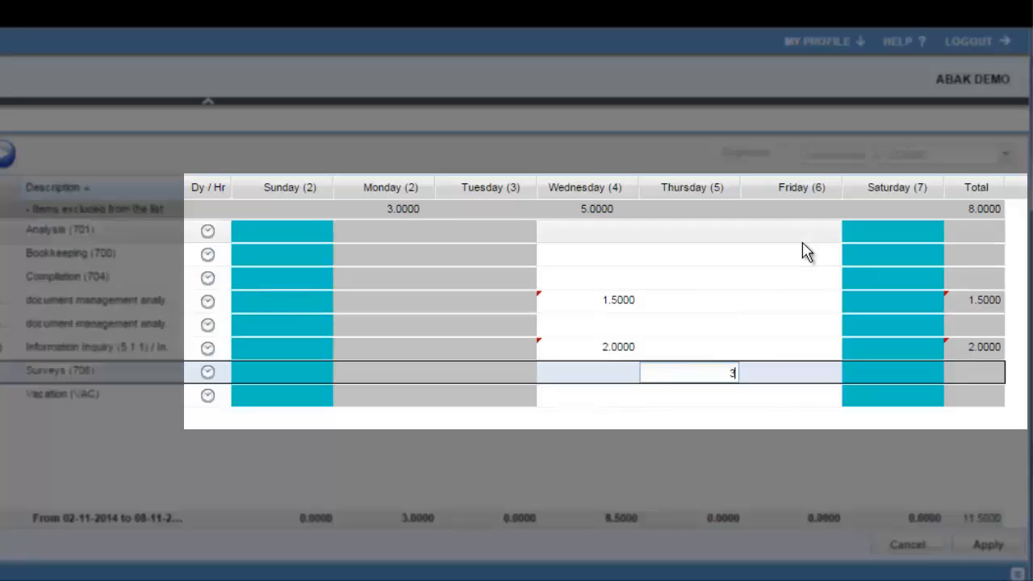
{"action": "left_click", "coordinate": [803, 242]}
{"action": "left_click", "coordinate": [804, 253]}
{"action": "type", "text": "4"}
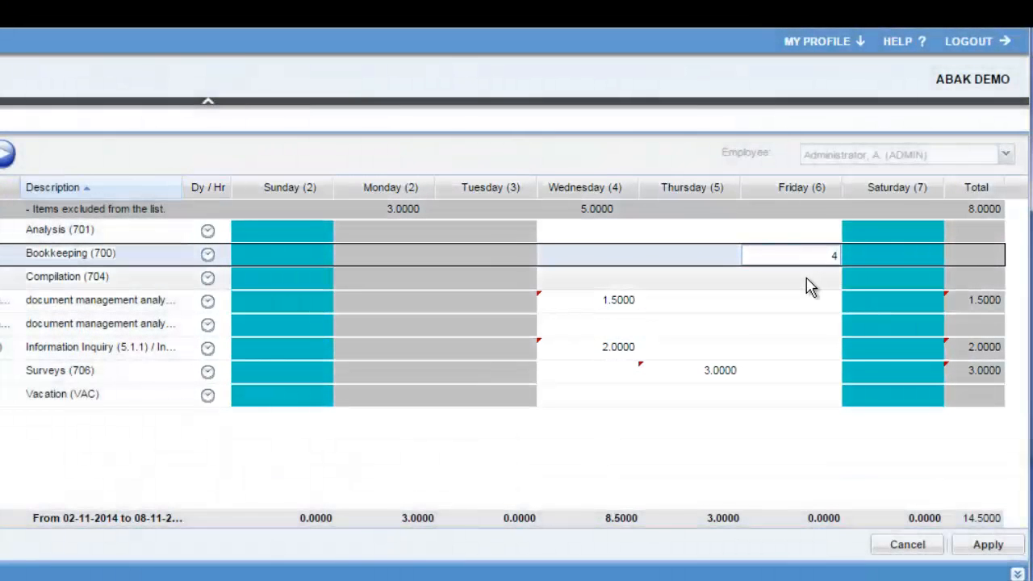
{"action": "left_click", "coordinate": [992, 545]}
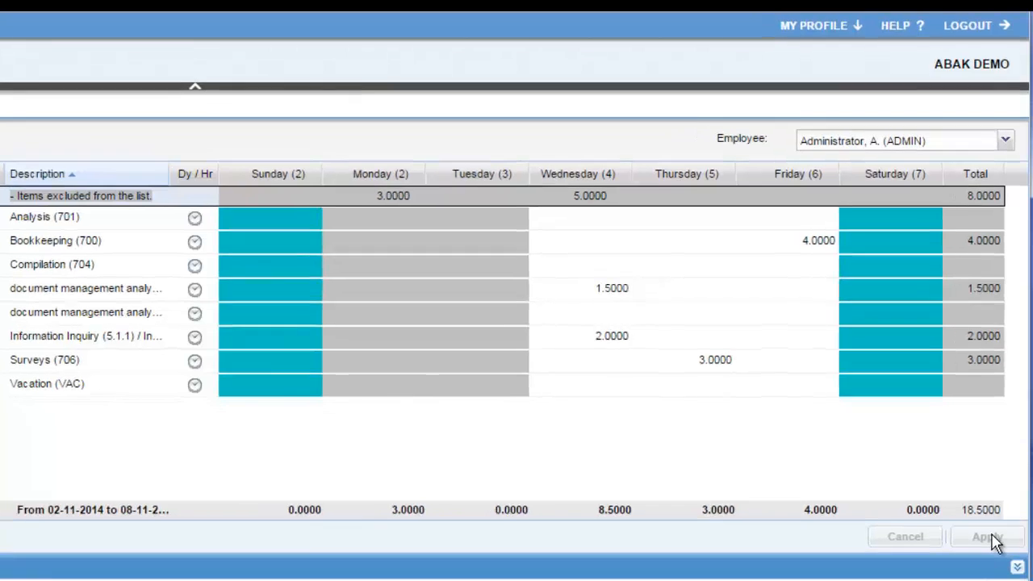
- Open the details of Thursday's Surveys entry and save the note "TO LOG A NOTE" in it
{"action": "right_click", "coordinate": [735, 375]}
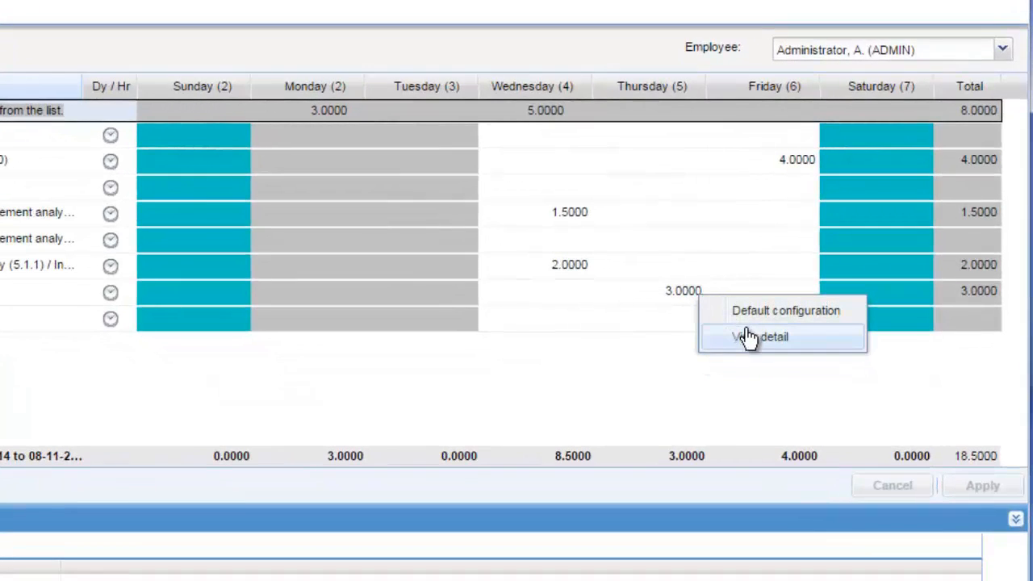
{"action": "left_click", "coordinate": [746, 337]}
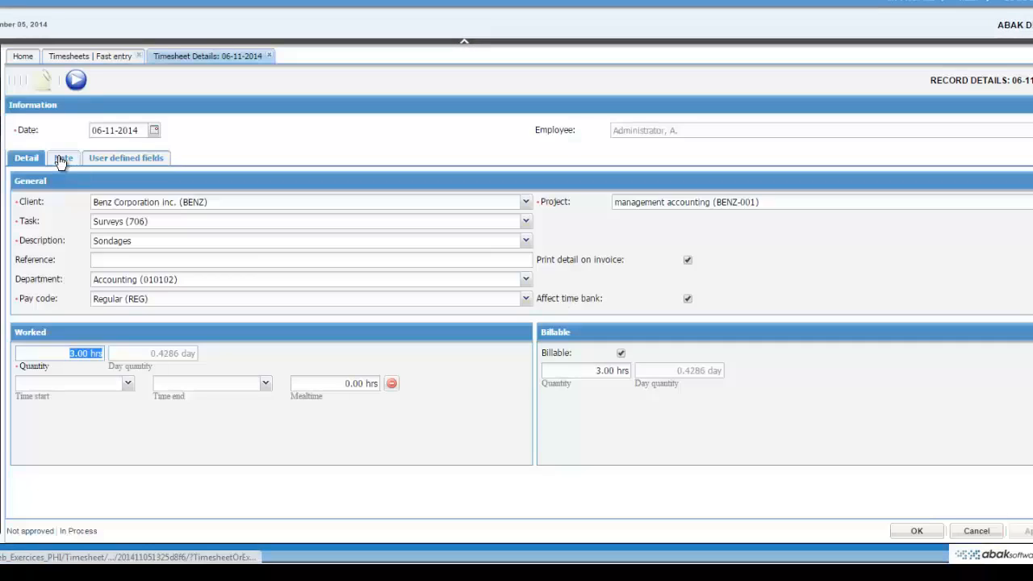
{"action": "left_click", "coordinate": [62, 159]}
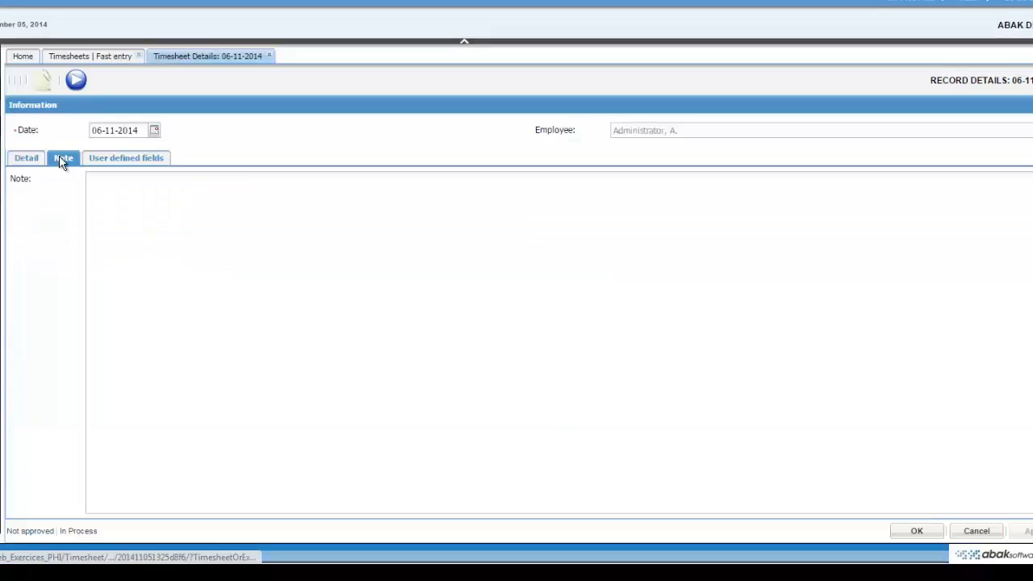
{"action": "type", "text": "TO LOG A NOTE"}
{"action": "left_click", "coordinate": [916, 531]}
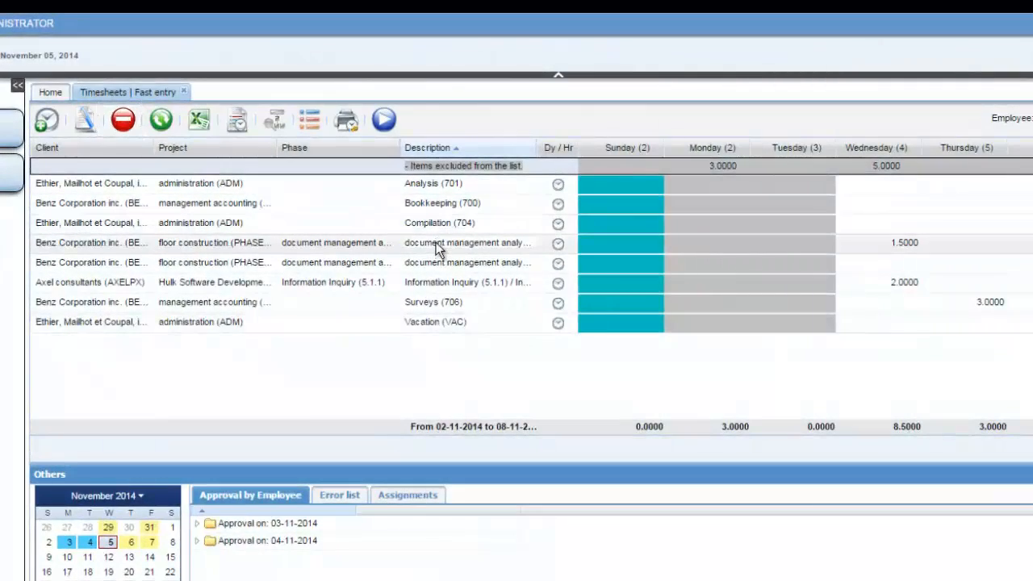
- Delete the Axel consultants Information Inquiry (5.1.1) line from the fast entry list and confirm the deletion
{"action": "left_click", "coordinate": [432, 282]}
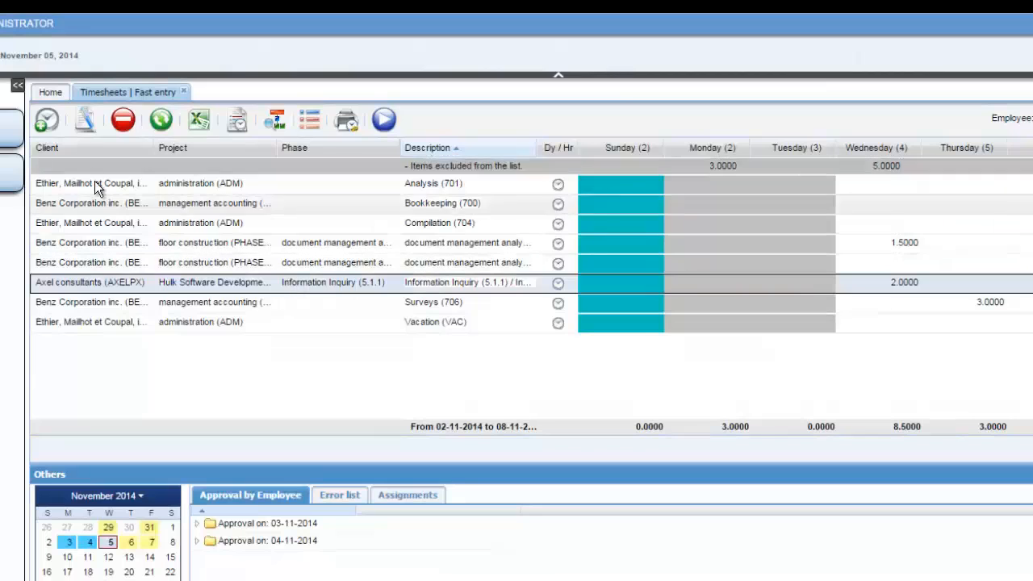
{"action": "left_click", "coordinate": [121, 123]}
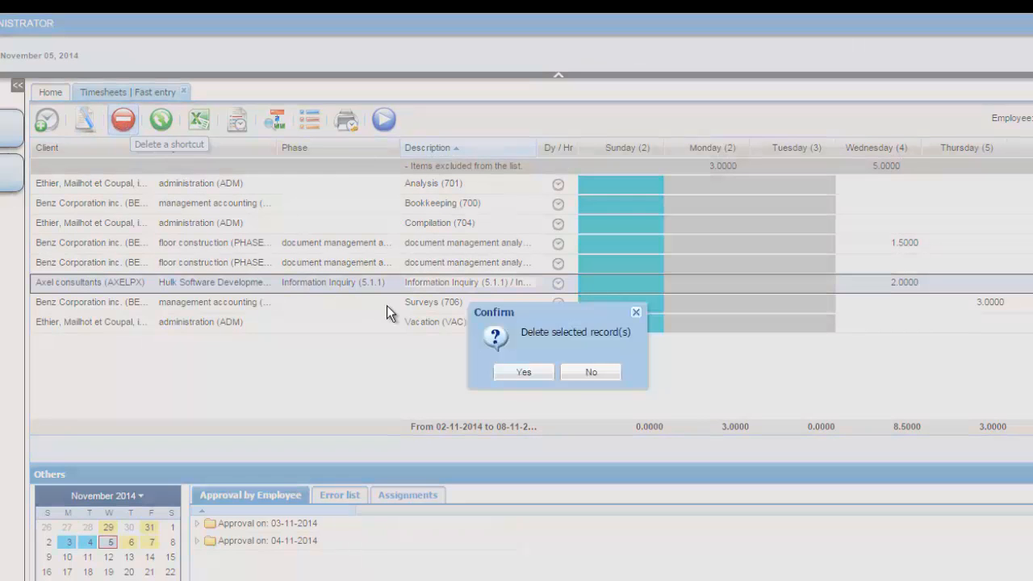
{"action": "left_click", "coordinate": [513, 369]}
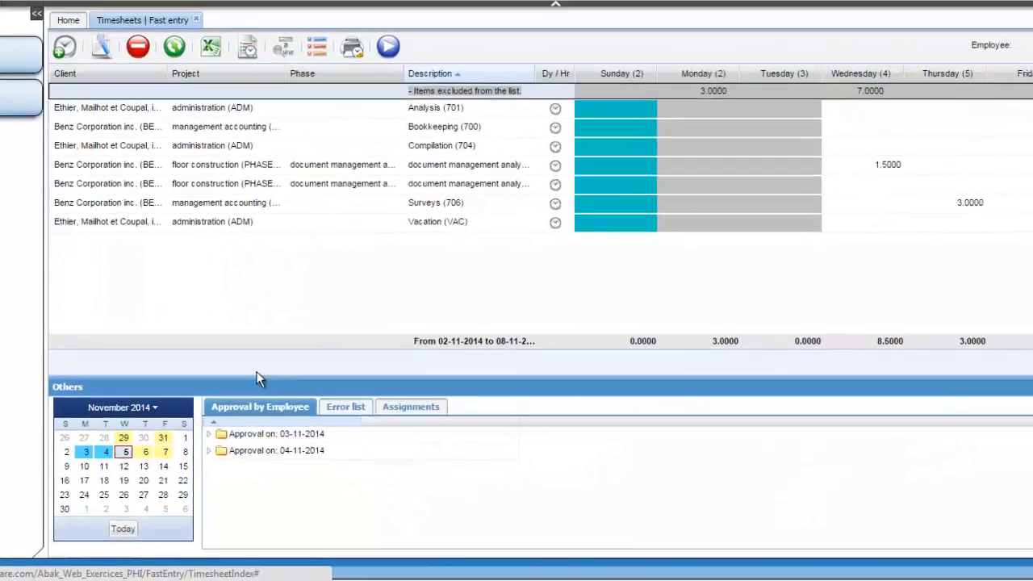
- Show the error list below the fast entry timesheet
{"action": "left_click", "coordinate": [497, 322]}
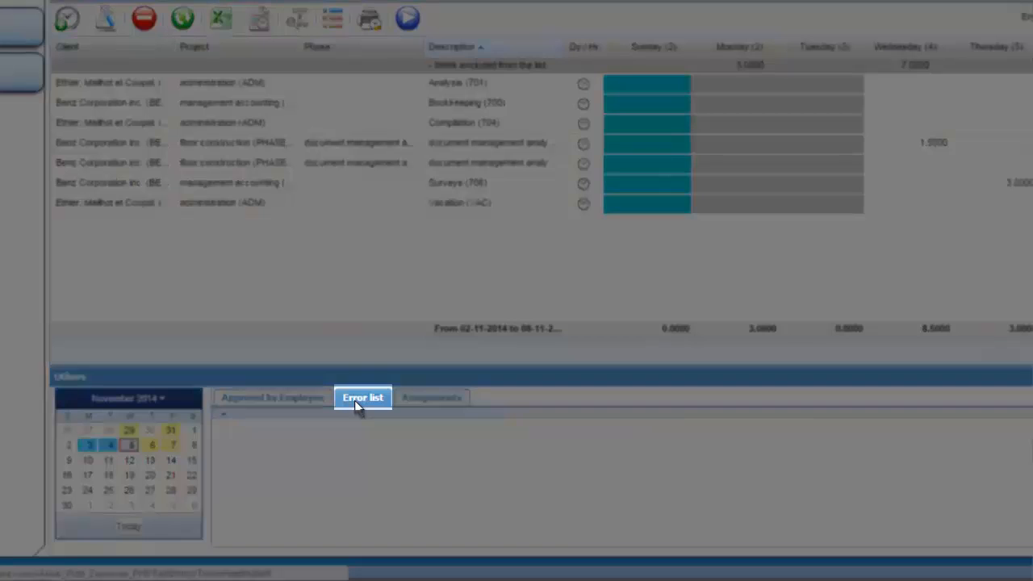